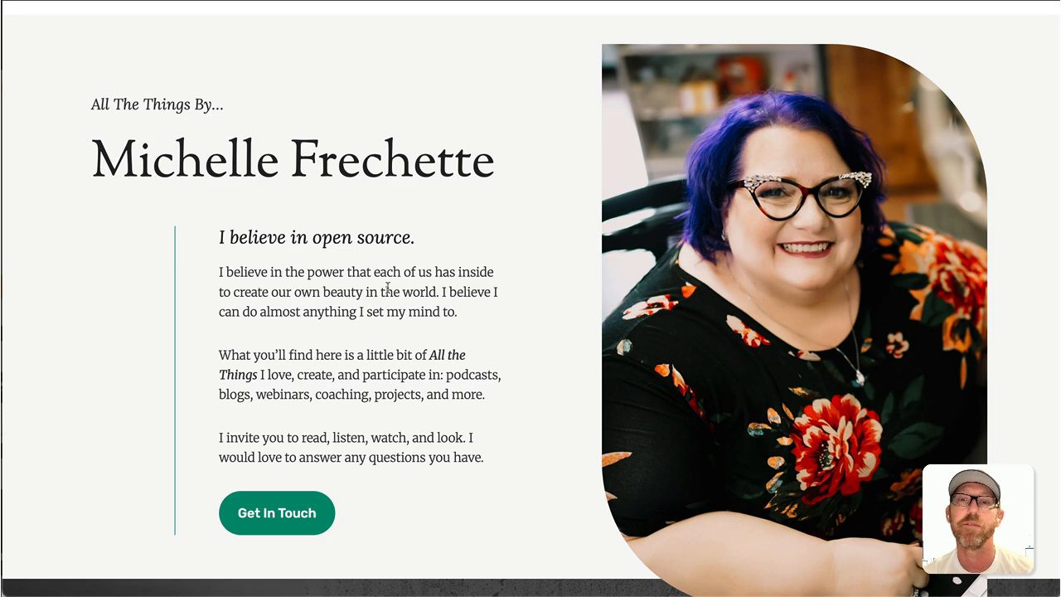
# - Browse the Videos and Blog pages on michellefrechette.com
pyautogui.scroll(1, 385, 290)
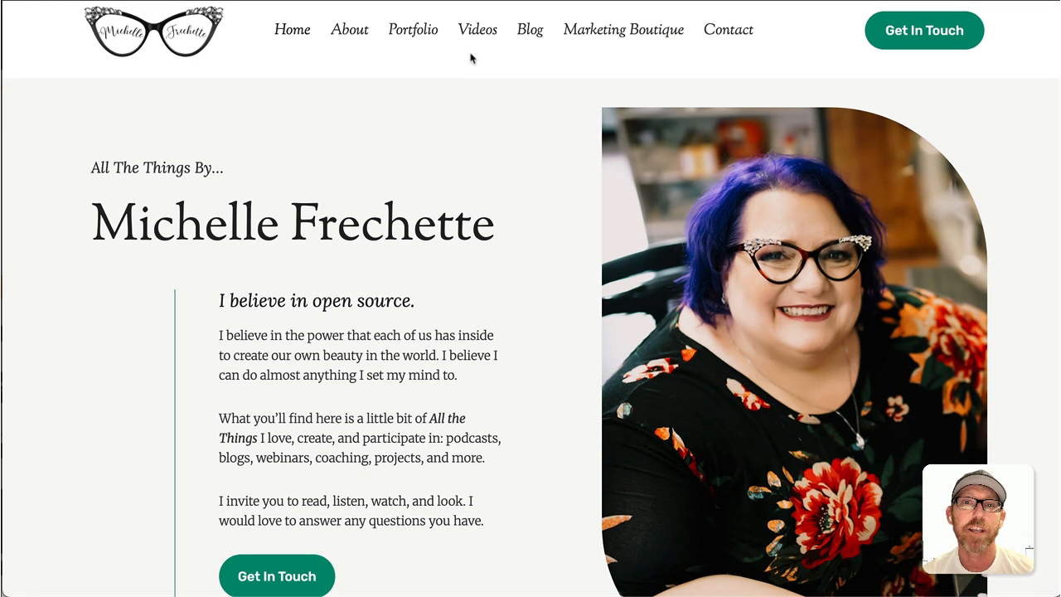
pyautogui.click(478, 37)
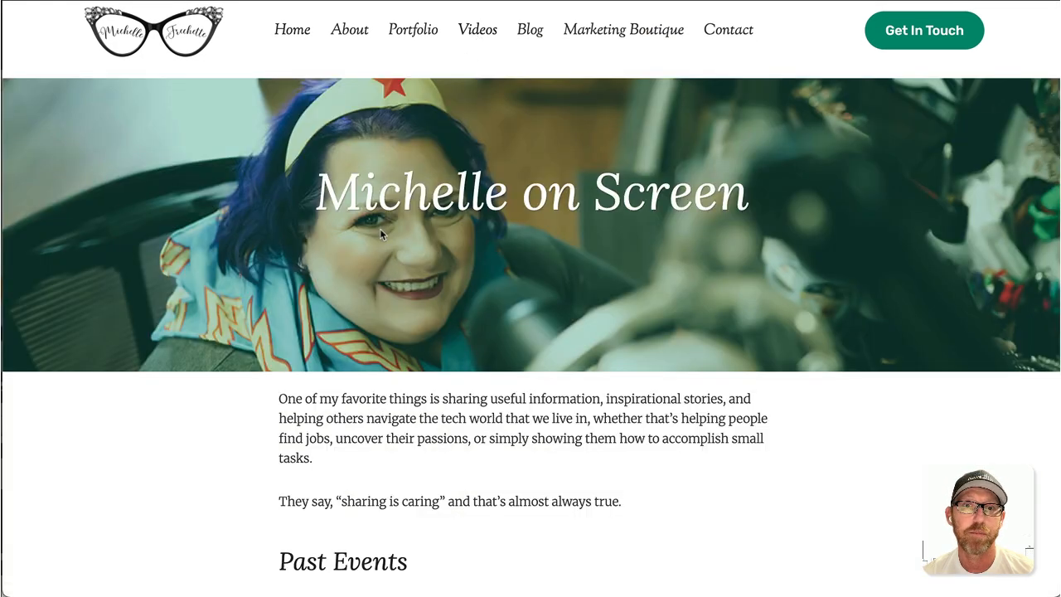
pyautogui.scroll(-3, 365, 245)
pyautogui.scroll(-2, 364, 247)
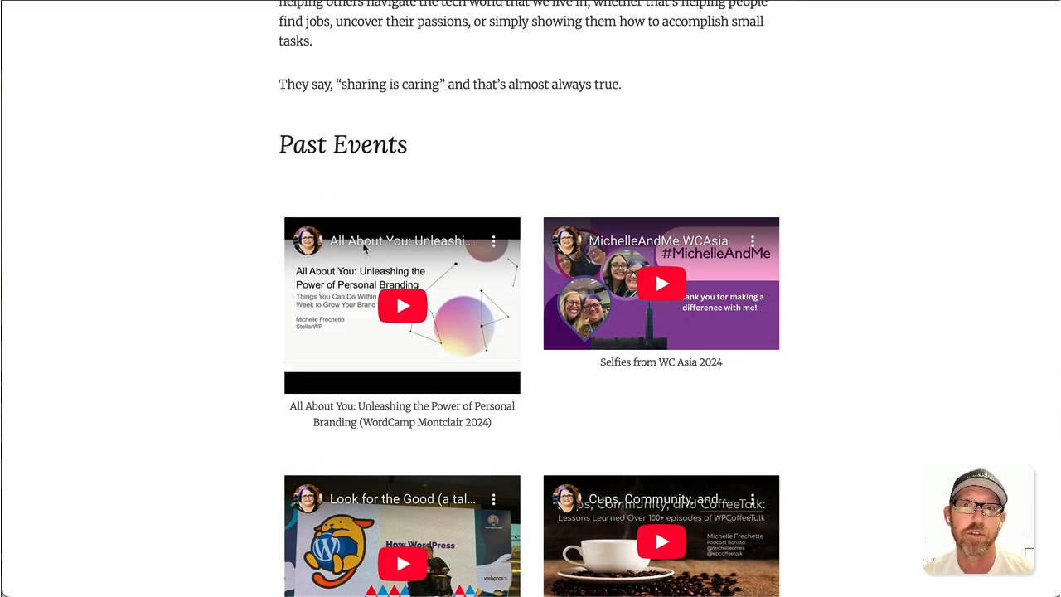
pyautogui.scroll(5, 362, 242)
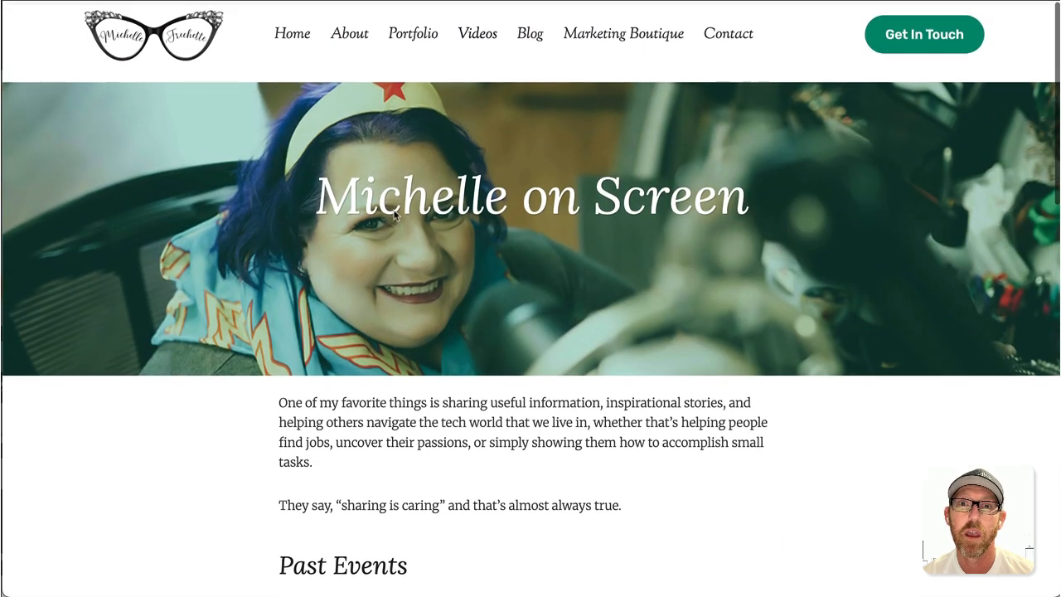
pyautogui.click(530, 32)
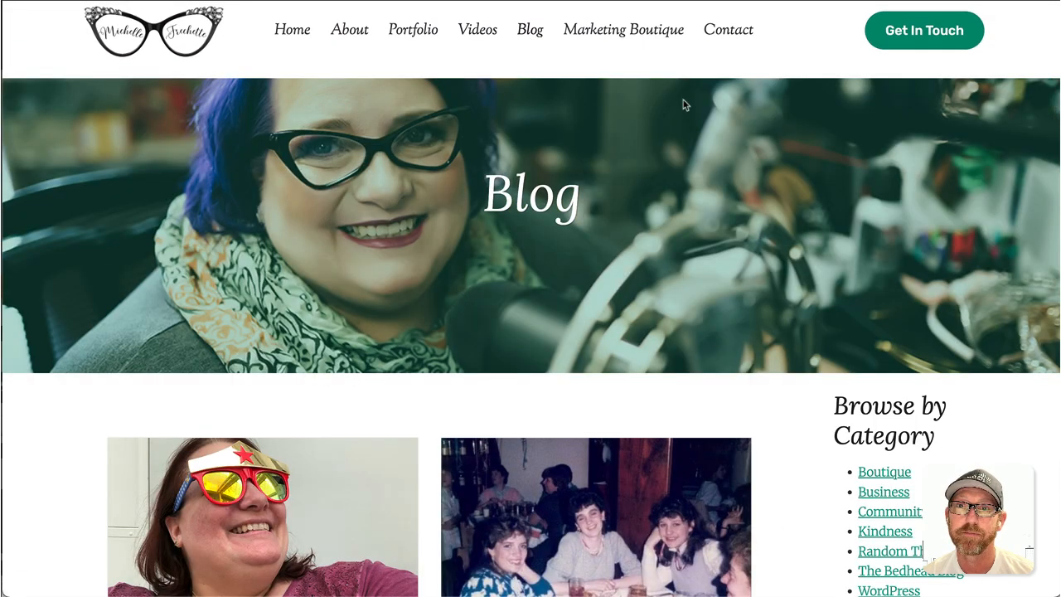
# - Visit Marketing Boutique, view the Facebook SOPs product page, then go to the Contact page
pyautogui.click(628, 37)
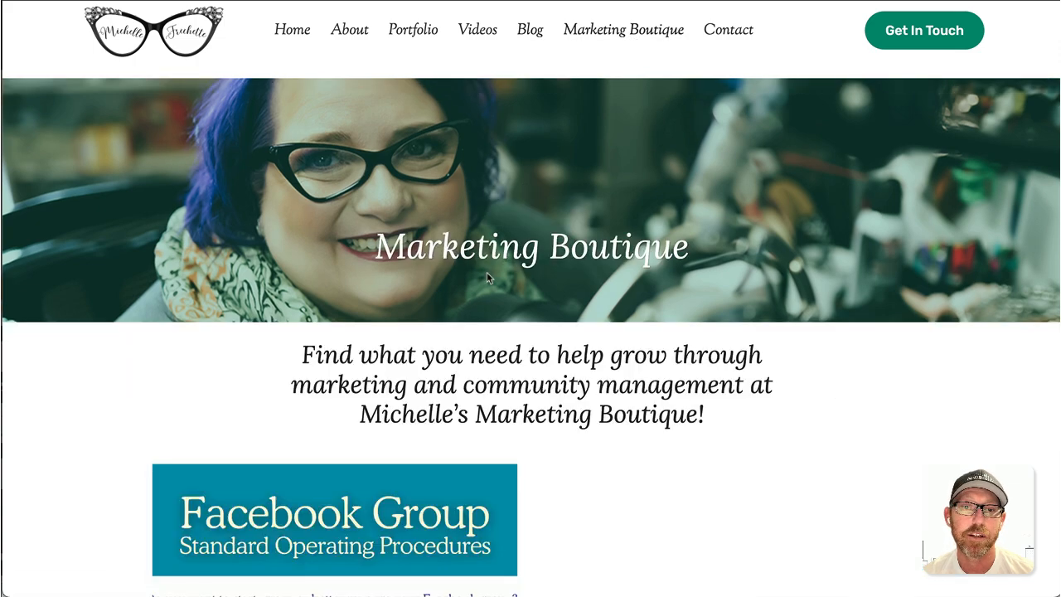
pyautogui.scroll(-3, 487, 276)
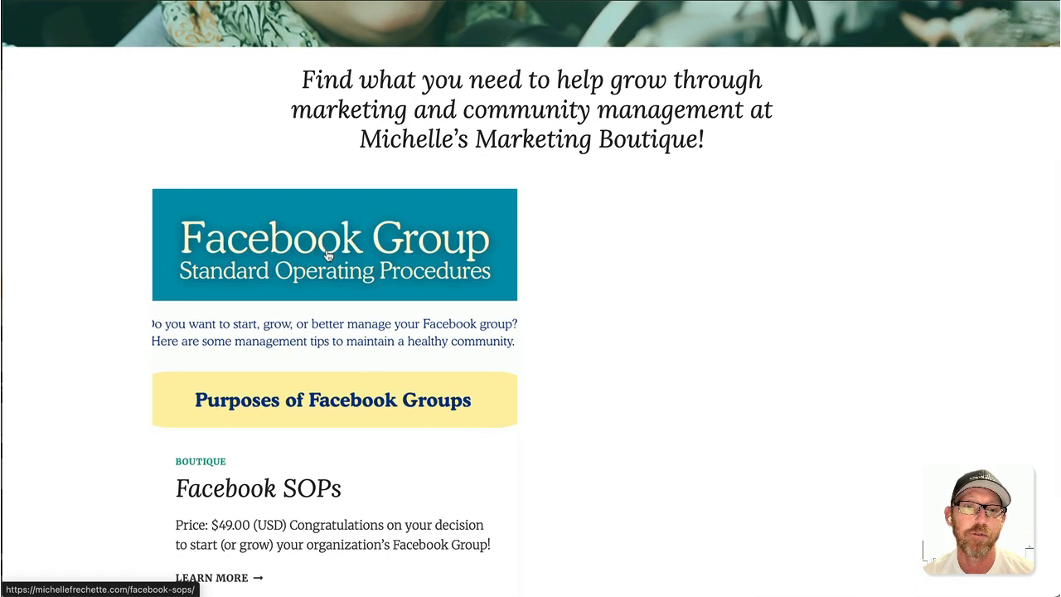
pyautogui.click(446, 412)
pyautogui.scroll(-4, 446, 411)
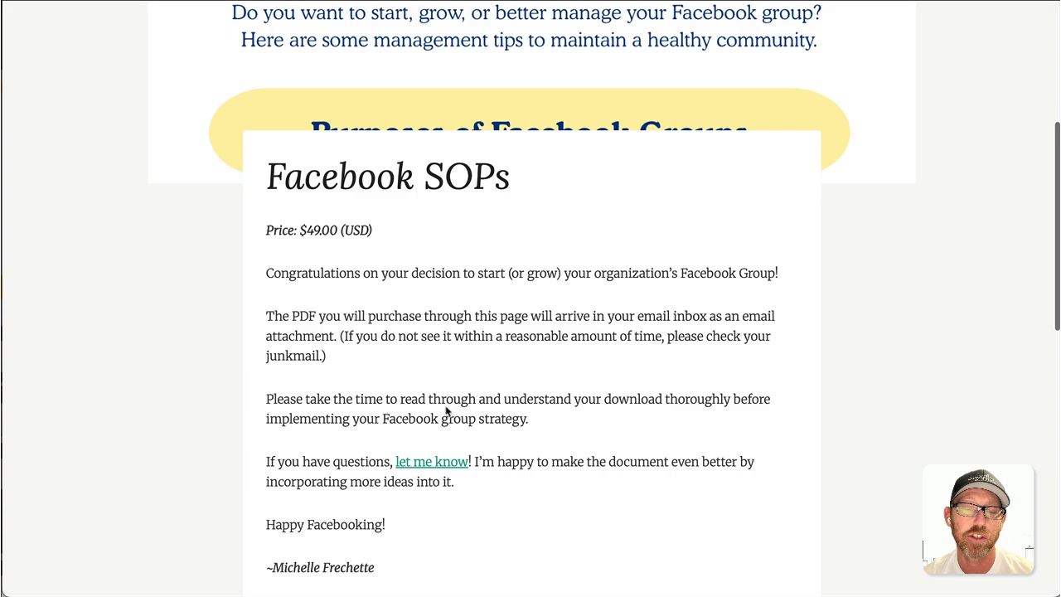
pyautogui.scroll(-5, 446, 412)
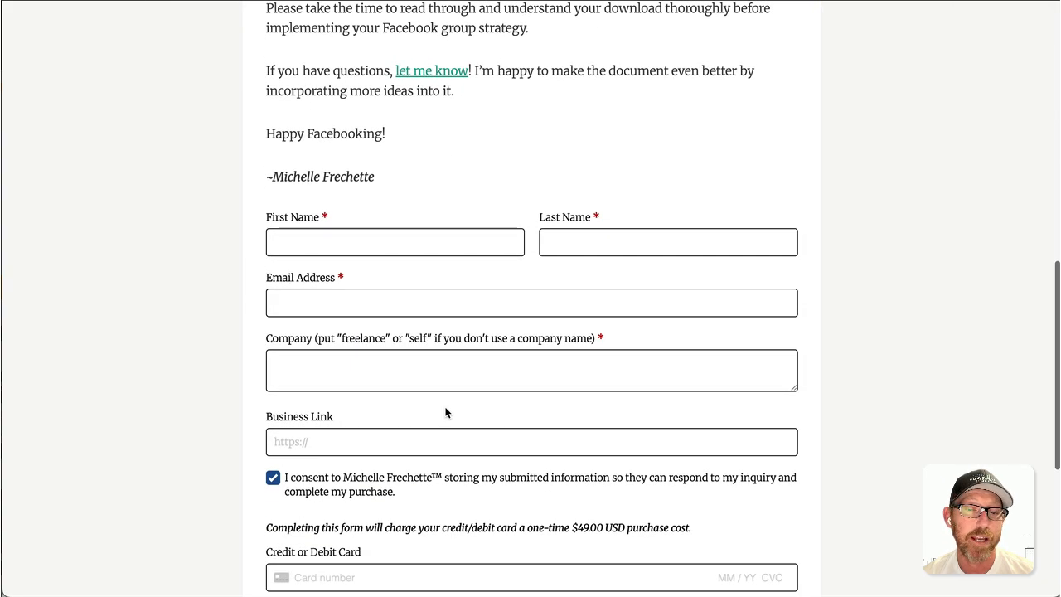
pyautogui.scroll(10, 446, 412)
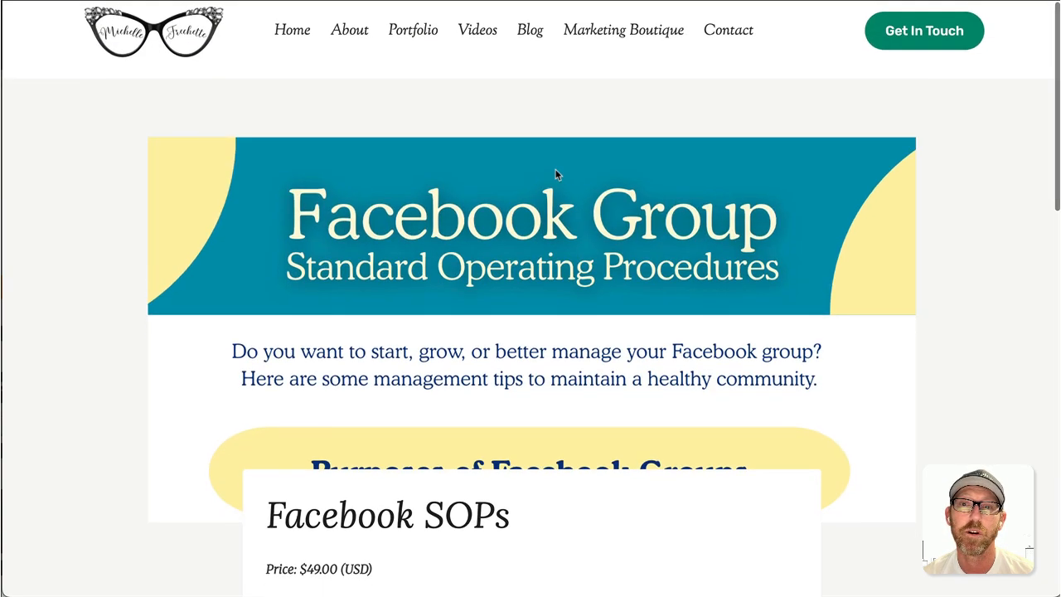
pyautogui.click(726, 38)
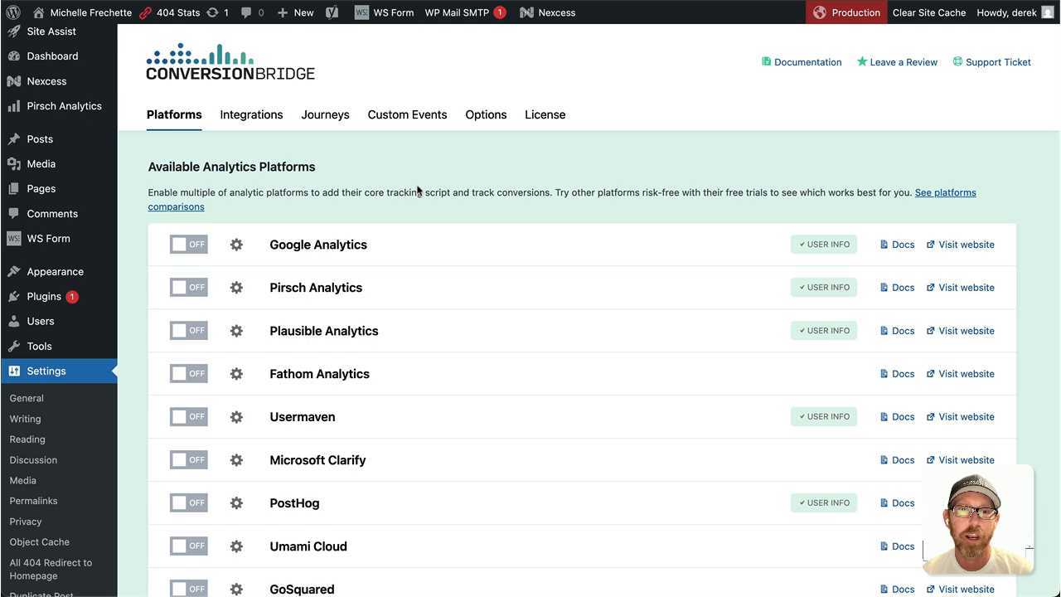
# - Enable Pirsch Analytics with the pasted identification code and access link, send Category, and save
pyautogui.click(196, 289)
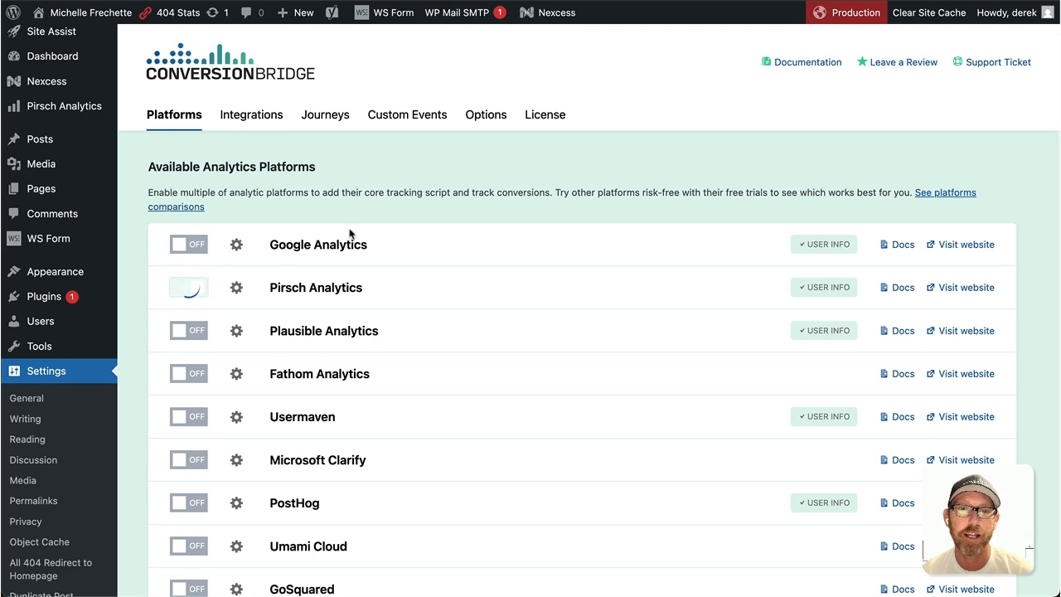
pyautogui.scroll(-5, 352, 234)
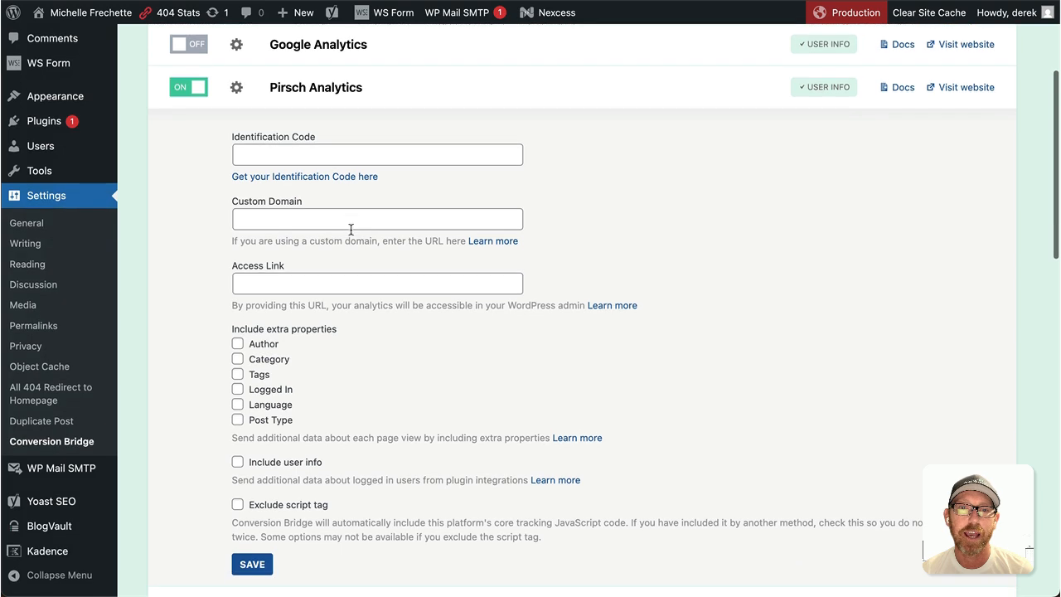
pyautogui.click(344, 137)
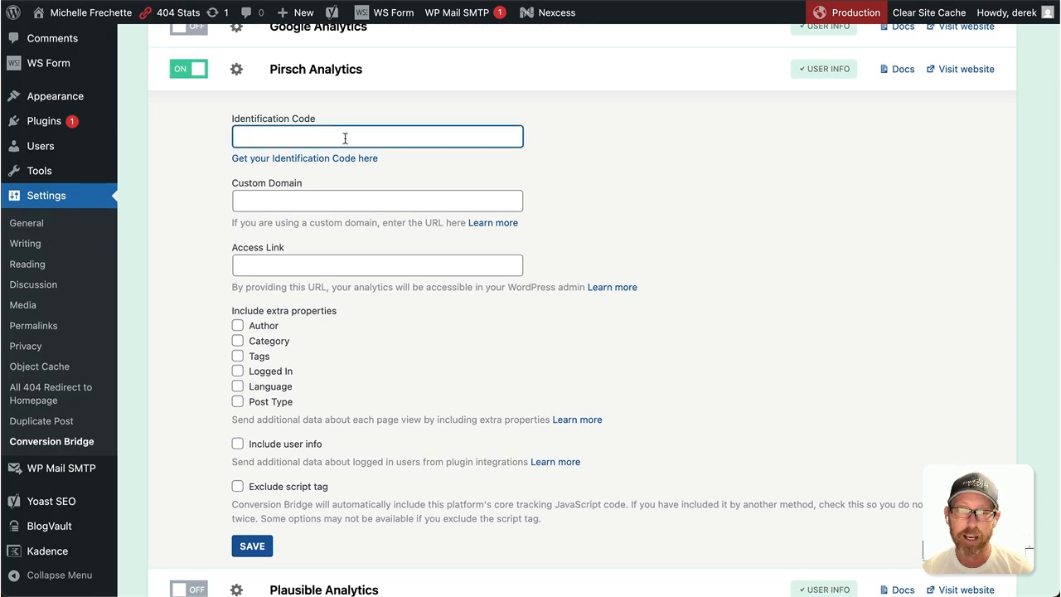
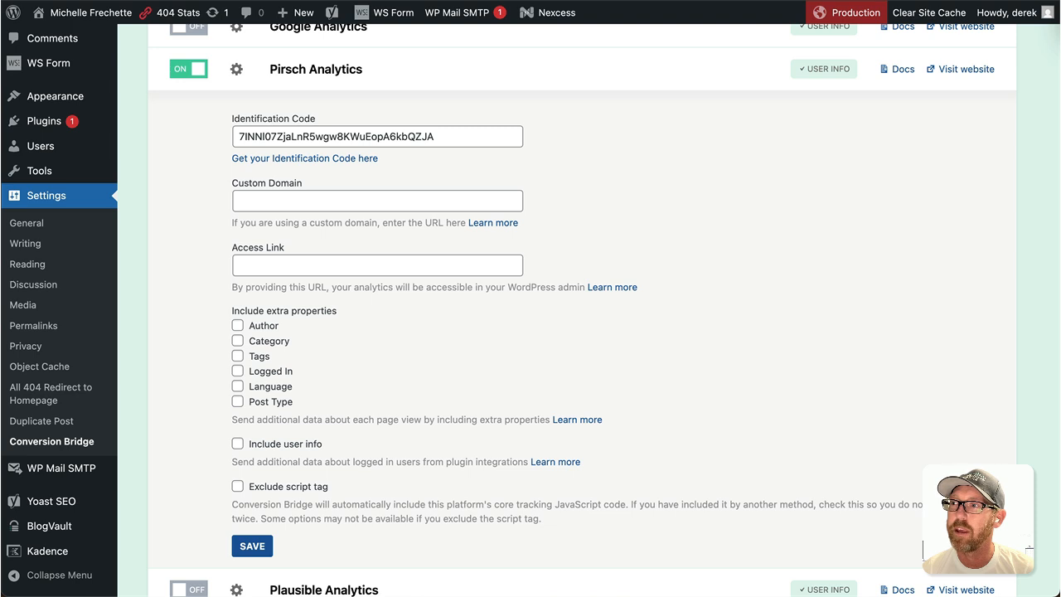
pyautogui.click(324, 265)
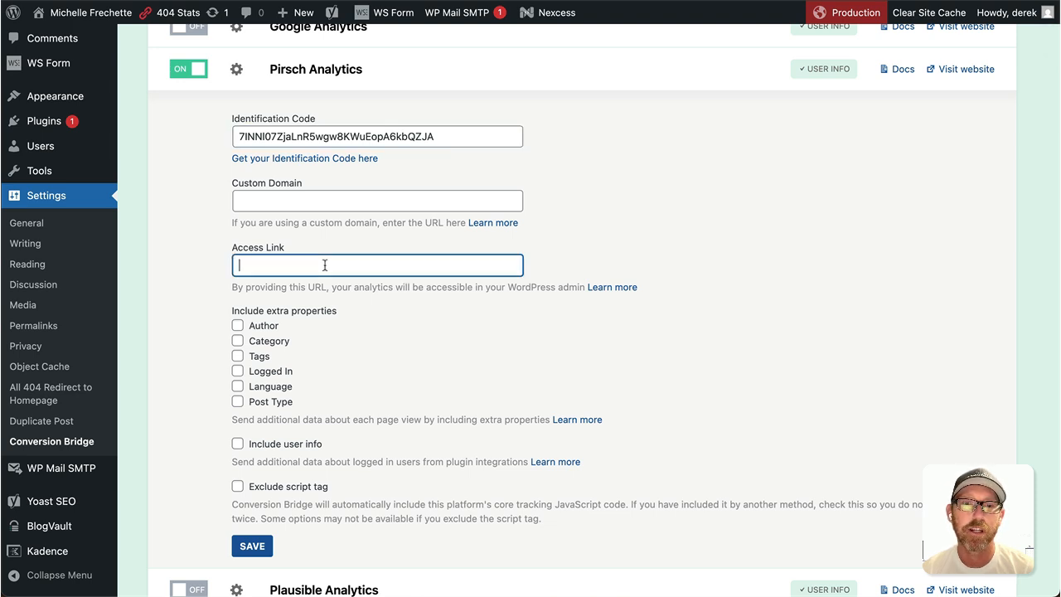
pyautogui.press('super+v')
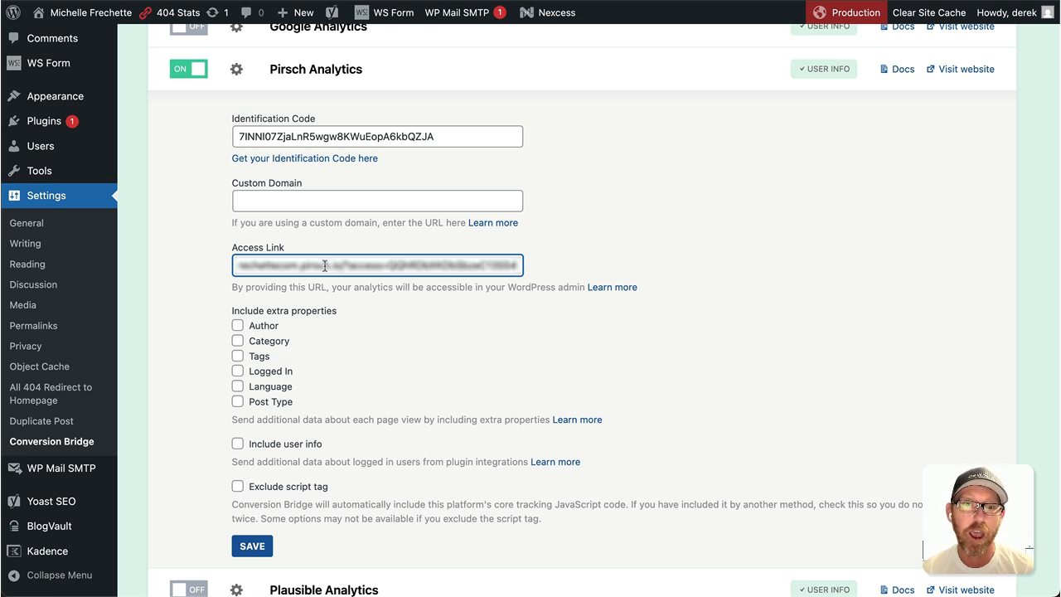
pyautogui.click(239, 341)
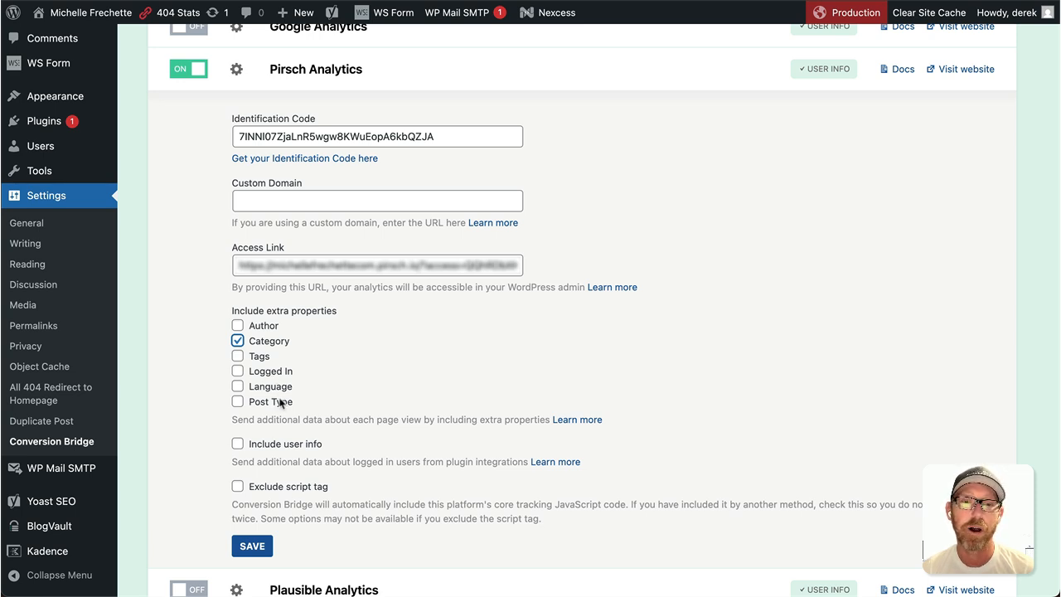
pyautogui.click(255, 546)
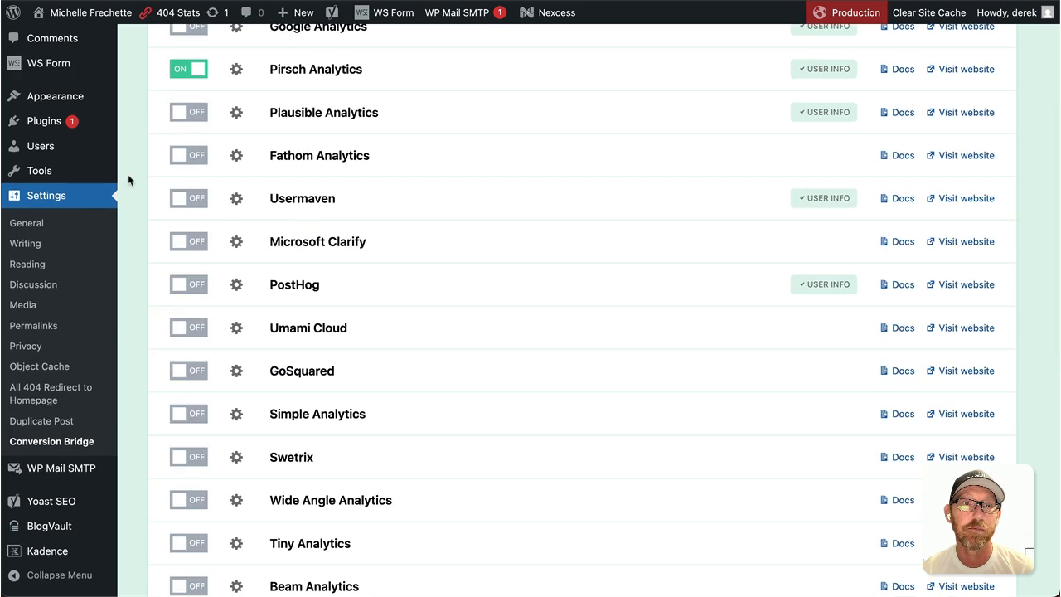
pyautogui.scroll(3, 130, 179)
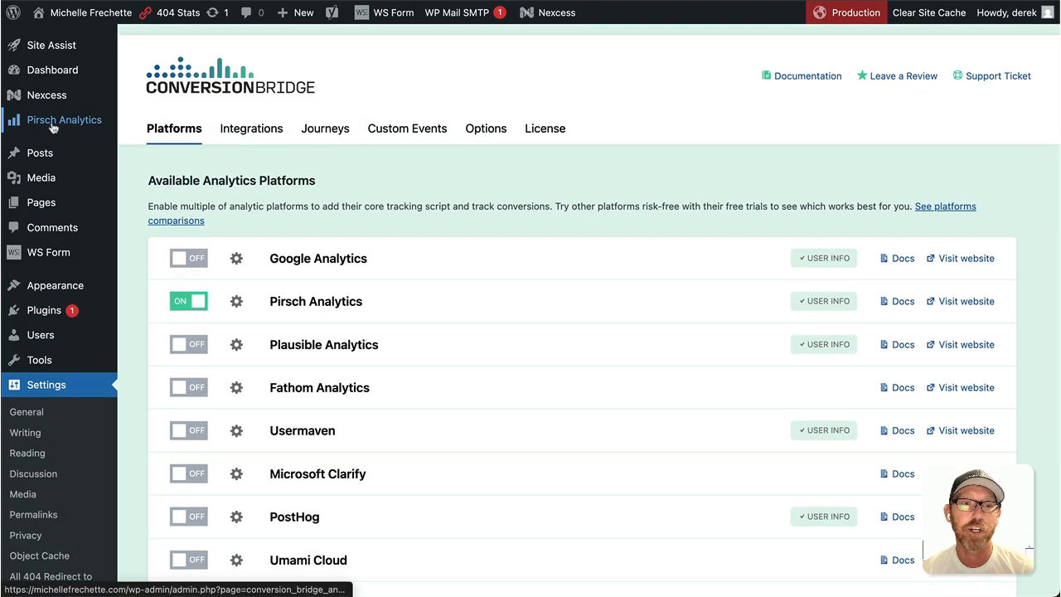
pyautogui.click(52, 126)
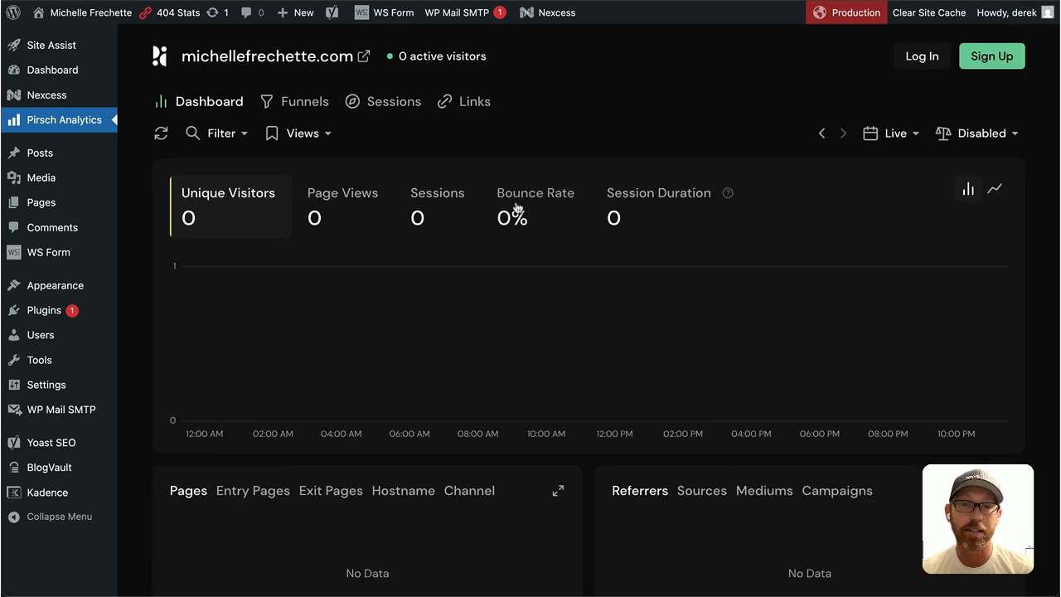
pyautogui.moveTo(45, 385)
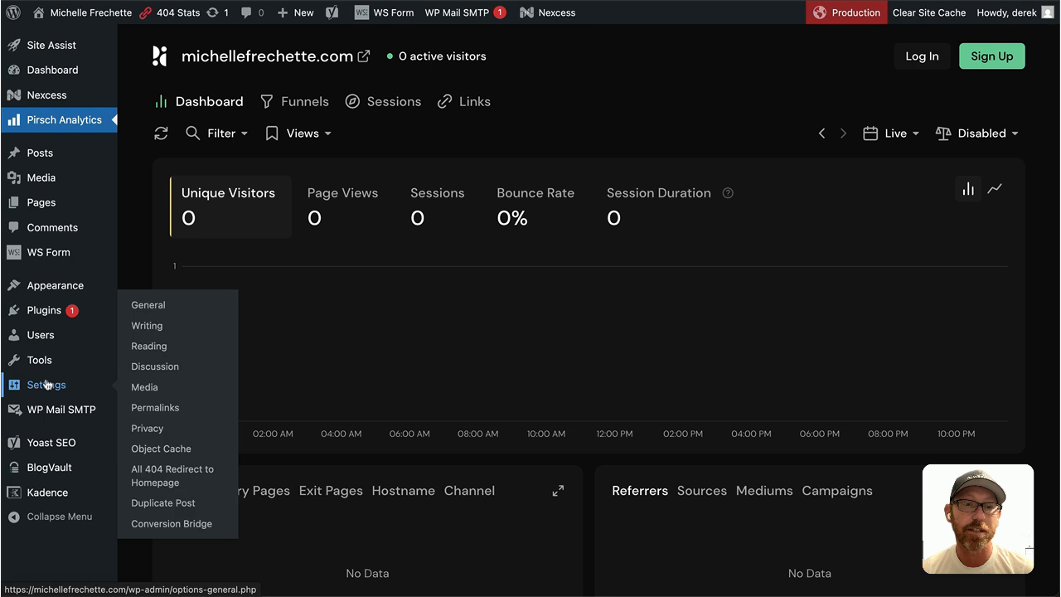
pyautogui.click(177, 524)
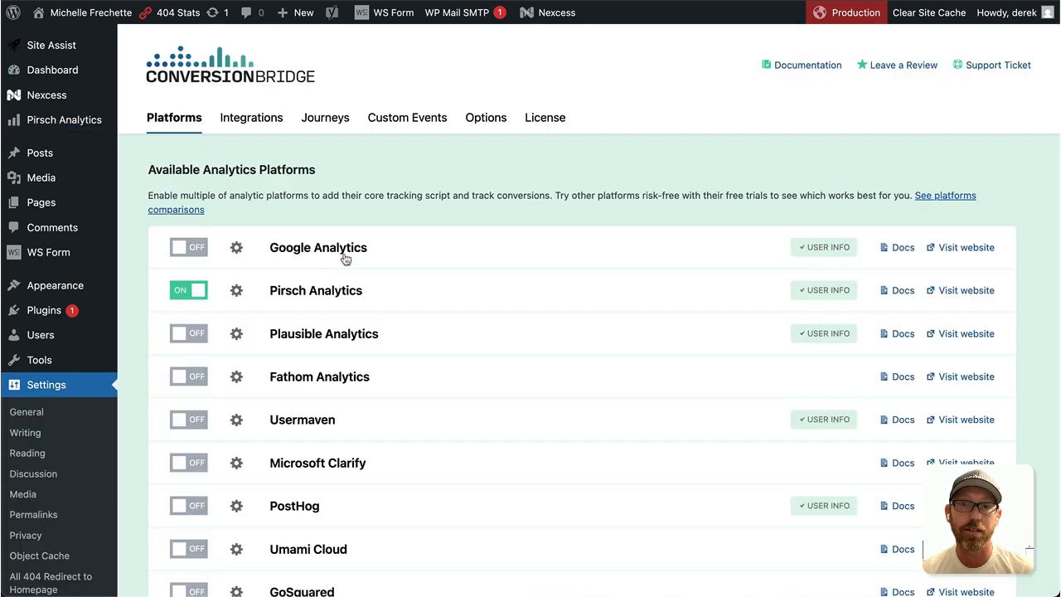
# - Enable the Core WordPress integration with search and keyword tracking, and save it
pyautogui.click(254, 135)
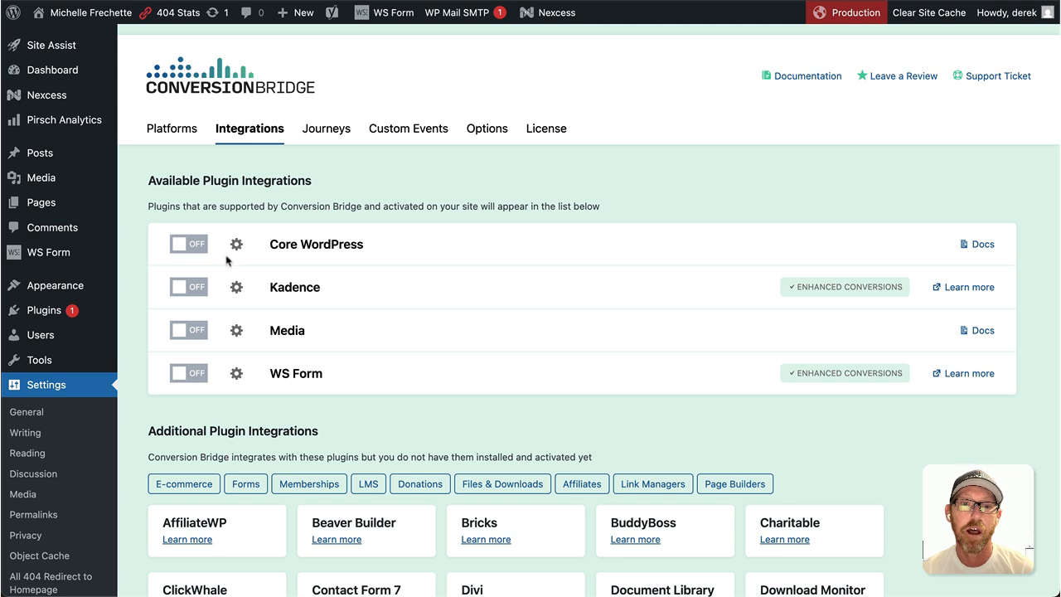
pyautogui.click(192, 247)
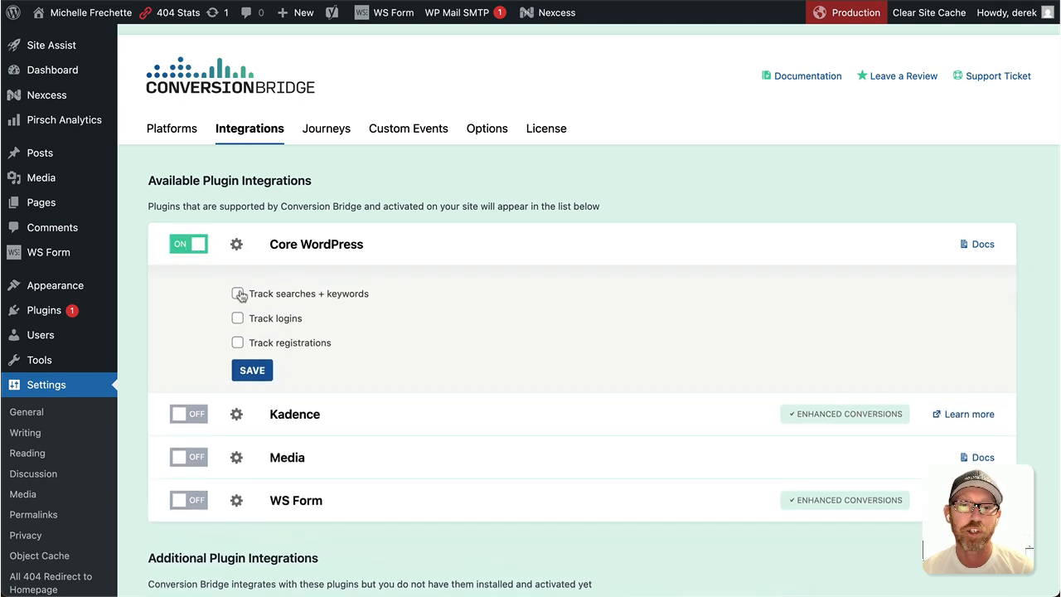
pyautogui.click(237, 293)
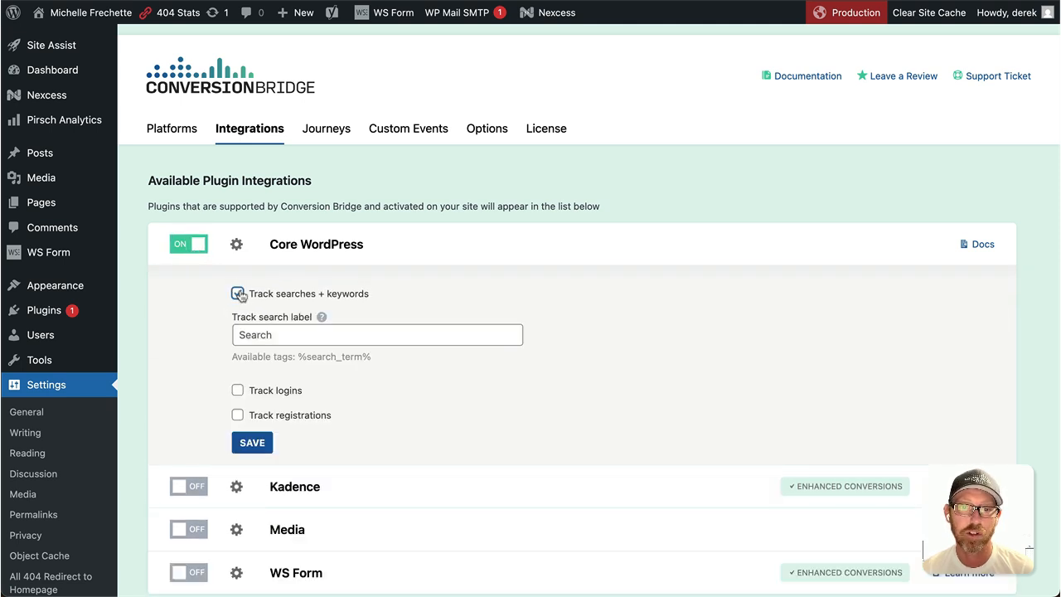
pyautogui.click(253, 445)
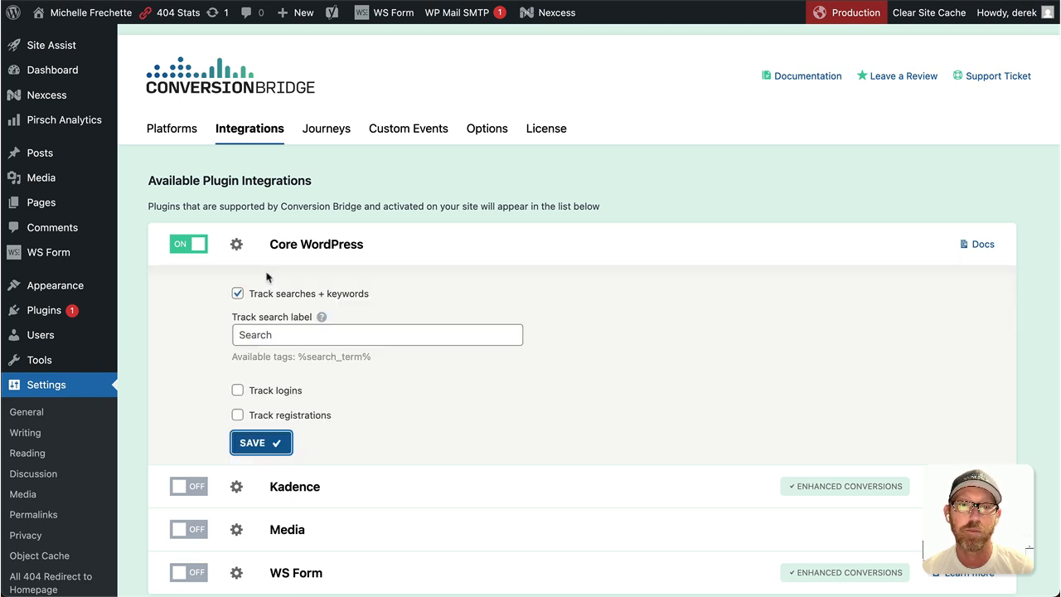
pyautogui.click(237, 246)
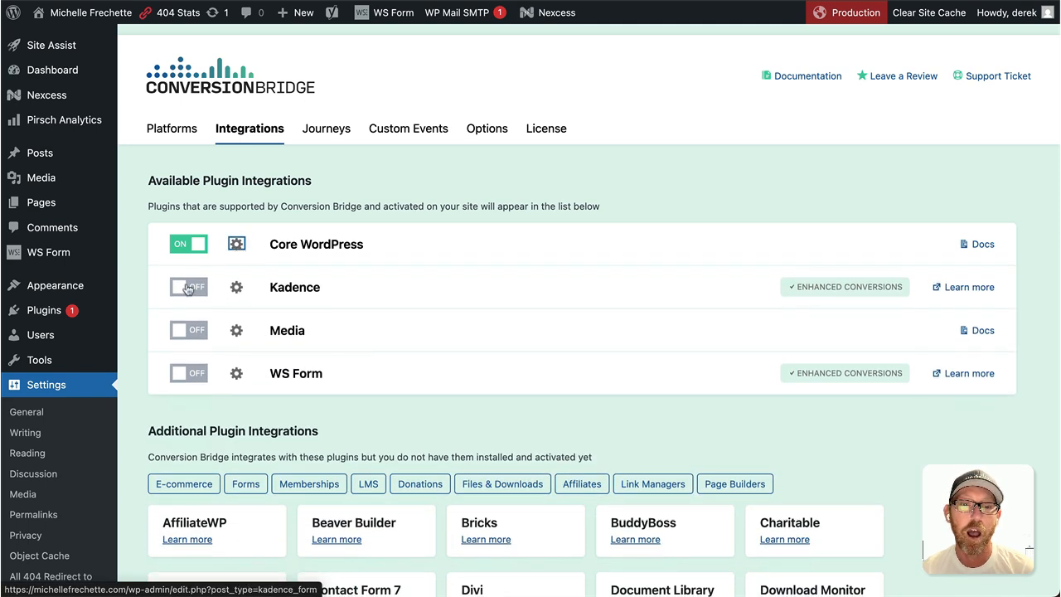
# - Switch on the Kadence integration
pyautogui.click(196, 289)
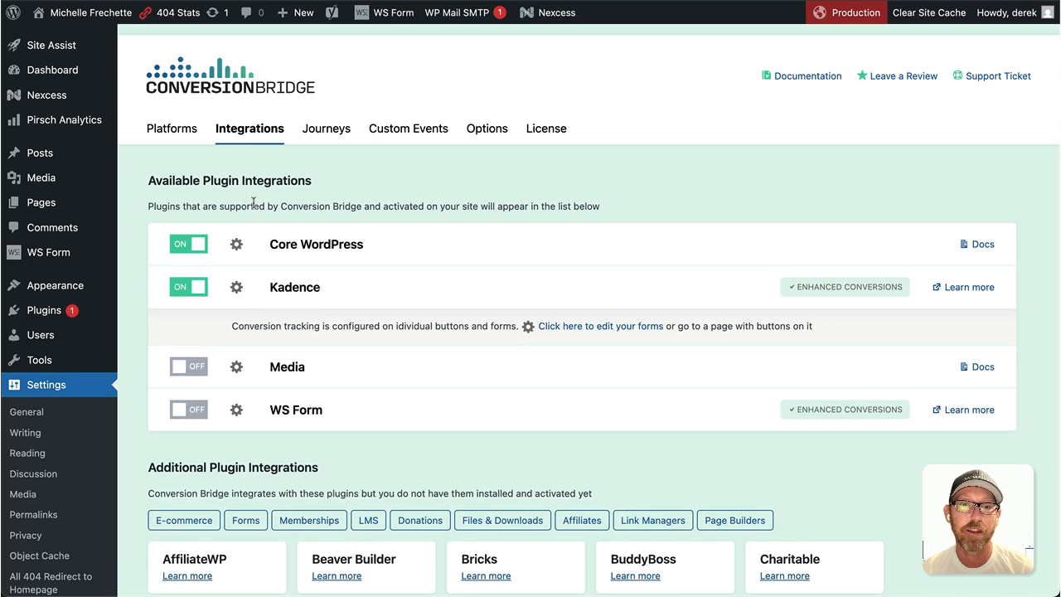
pyautogui.scroll(-1, 253, 203)
pyautogui.scroll(-3, 253, 204)
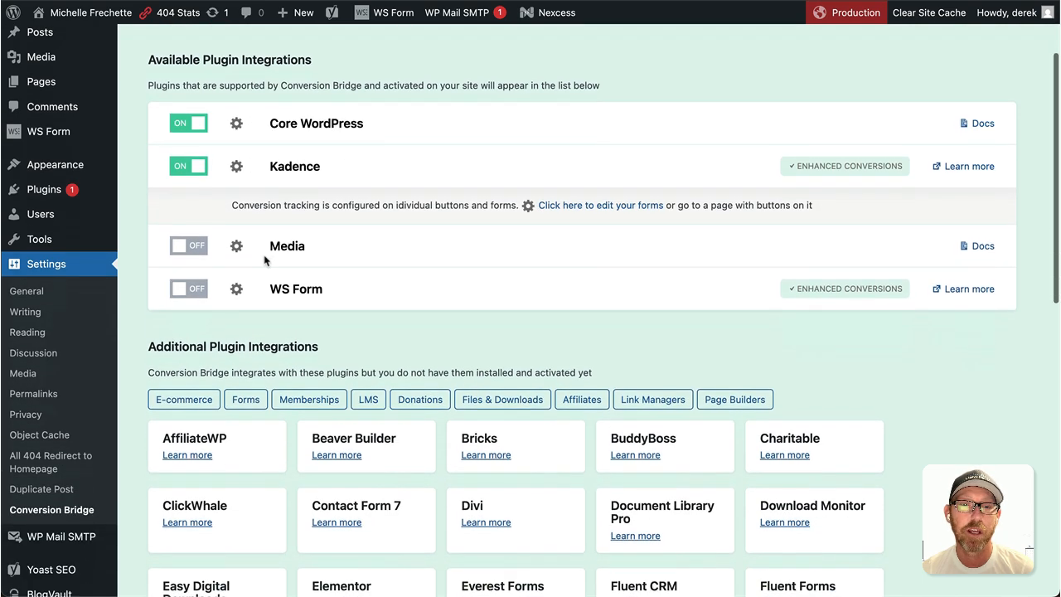
# - Enable the Media integration to track YouTube plays as 'Play YouTube video', and save
pyautogui.click(195, 247)
pyautogui.scroll(-2, 232, 254)
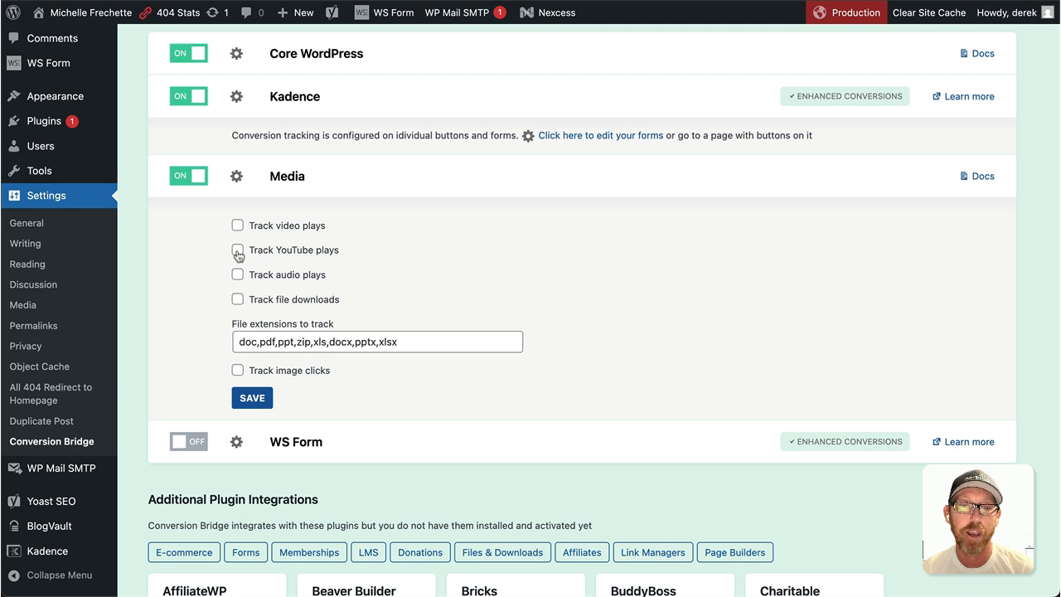
pyautogui.click(238, 251)
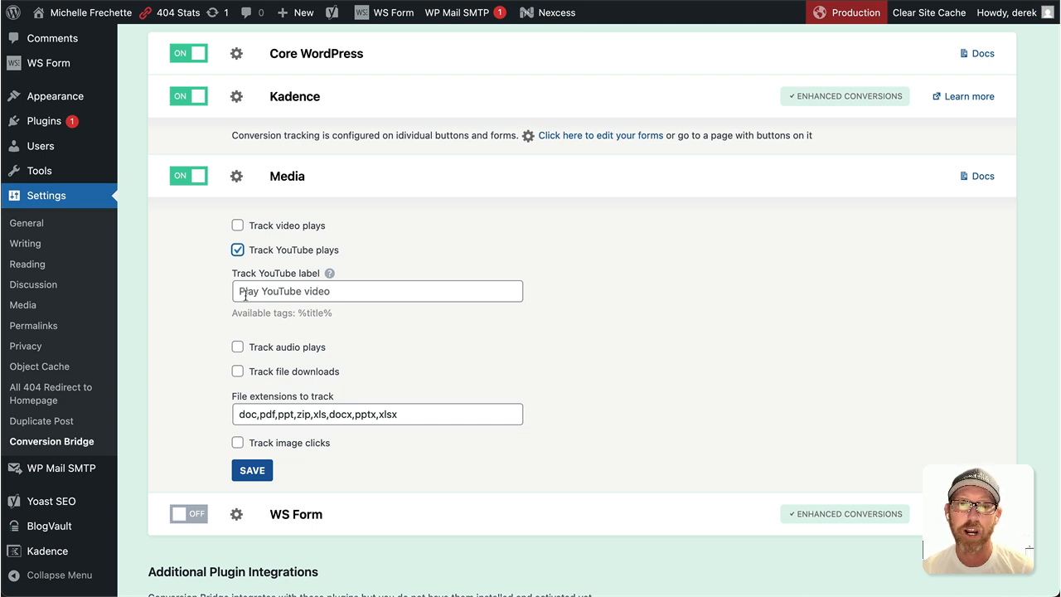
pyautogui.click(289, 293)
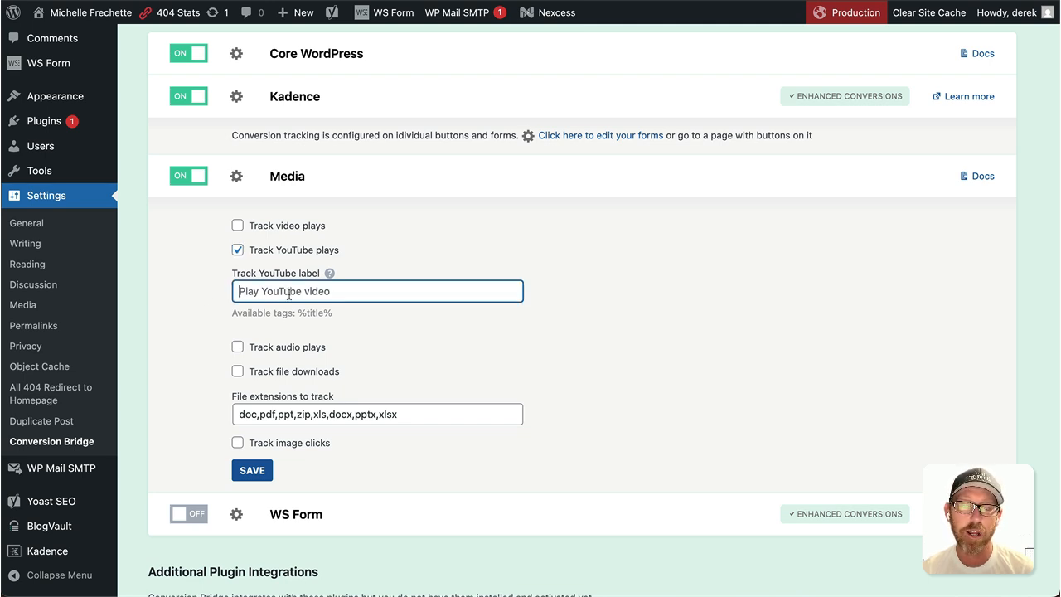
pyautogui.click(205, 296)
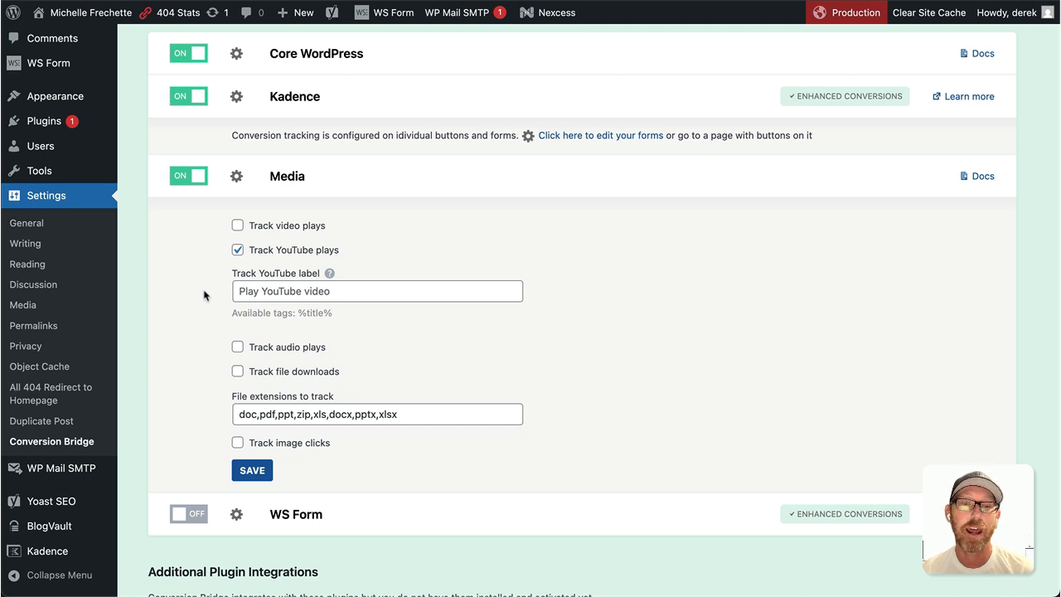
pyautogui.click(252, 470)
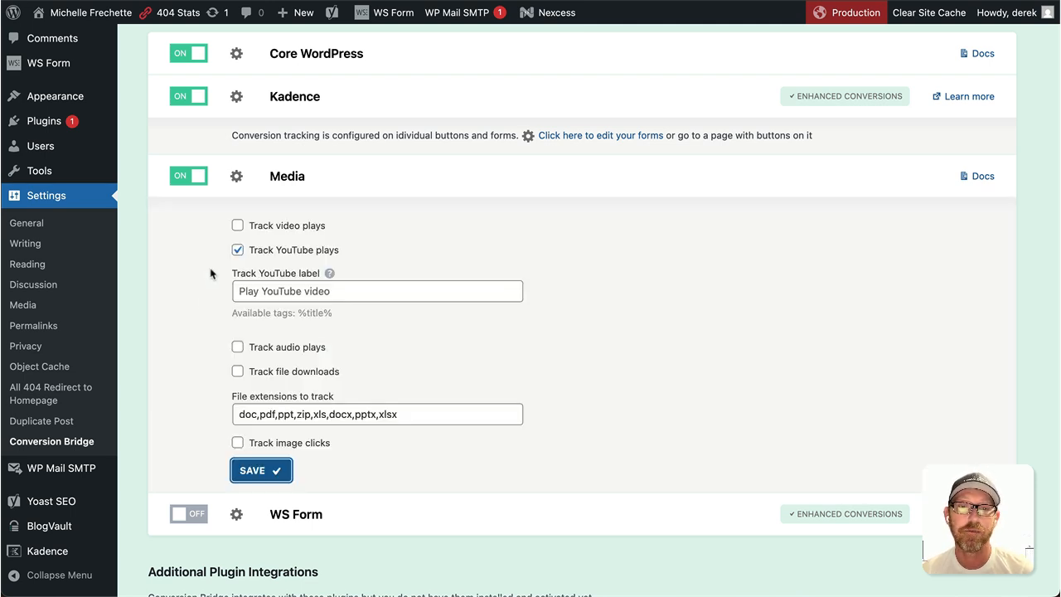
# - Switch on the WS Form integration and go to its forms list
pyautogui.click(236, 175)
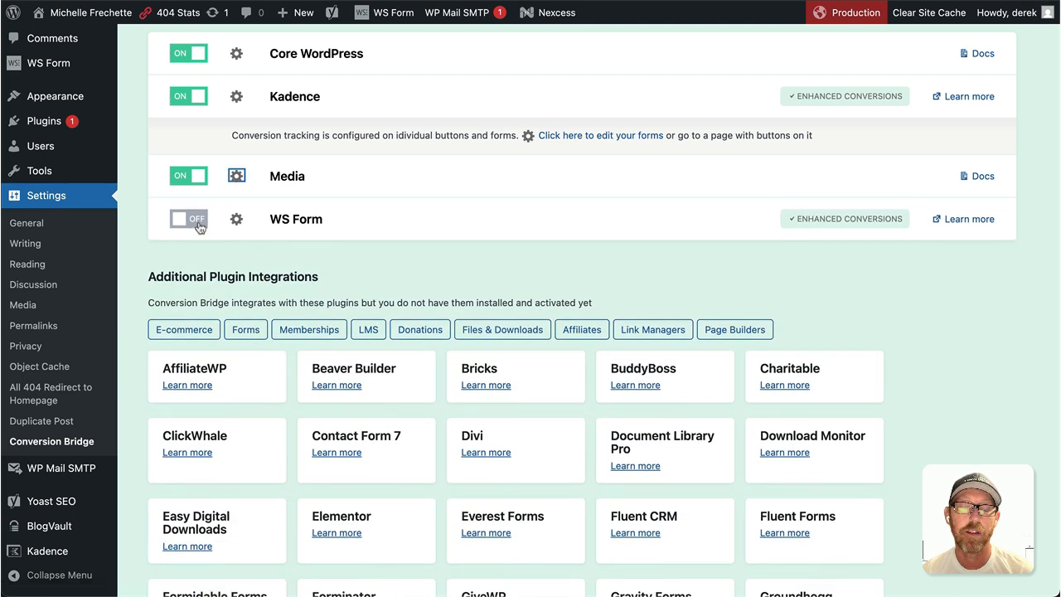
pyautogui.click(198, 222)
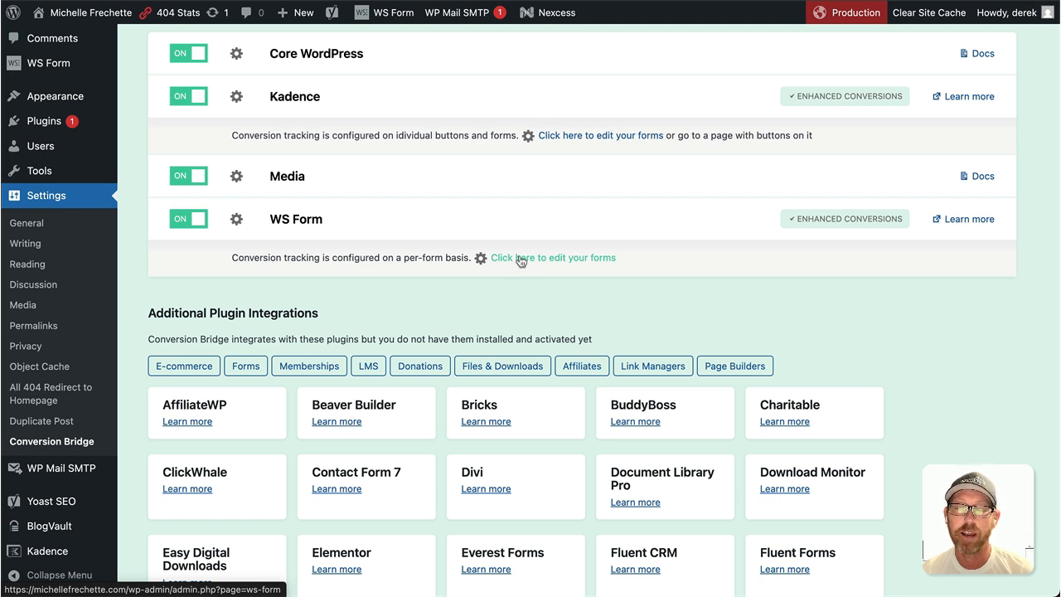
pyautogui.click(520, 261)
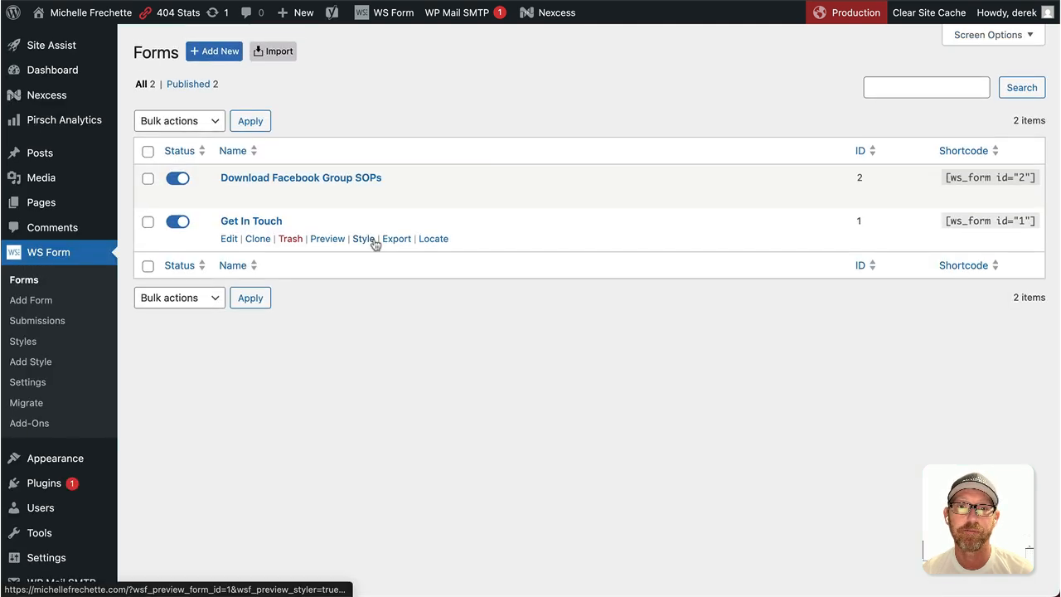
# - Add a Conversion Bridge action labelled 'Download Facebook Group SOPs' to that form and save it
pyautogui.click(256, 179)
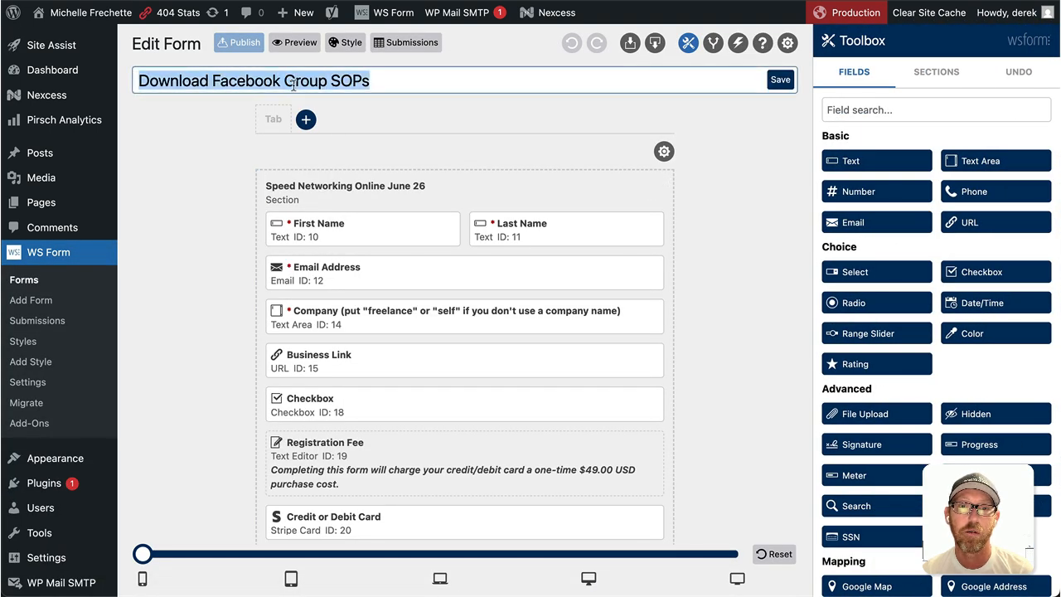
pyautogui.click(737, 45)
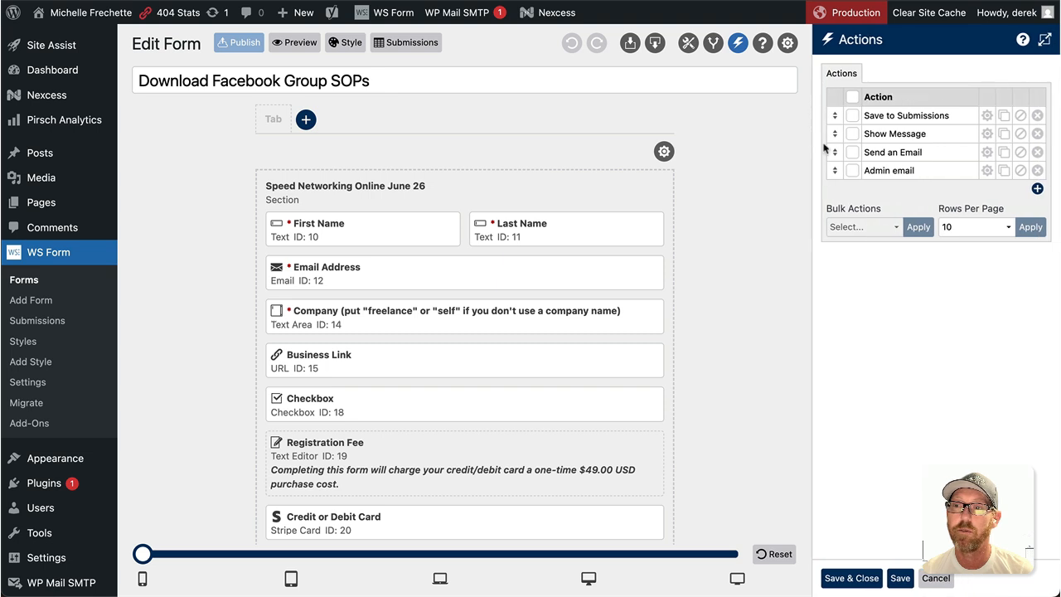
pyautogui.click(1036, 191)
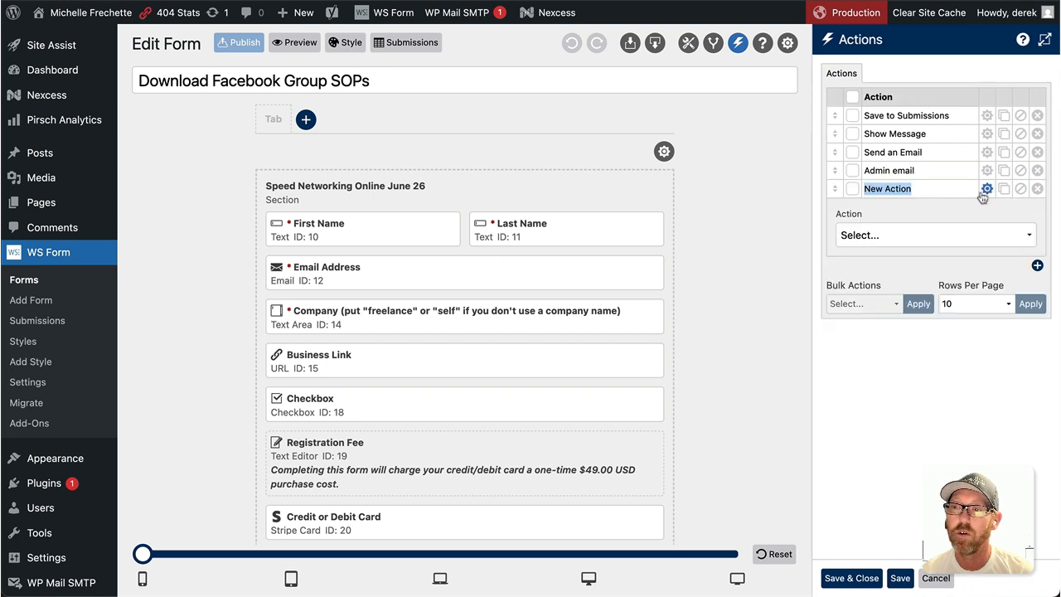
pyautogui.click(955, 234)
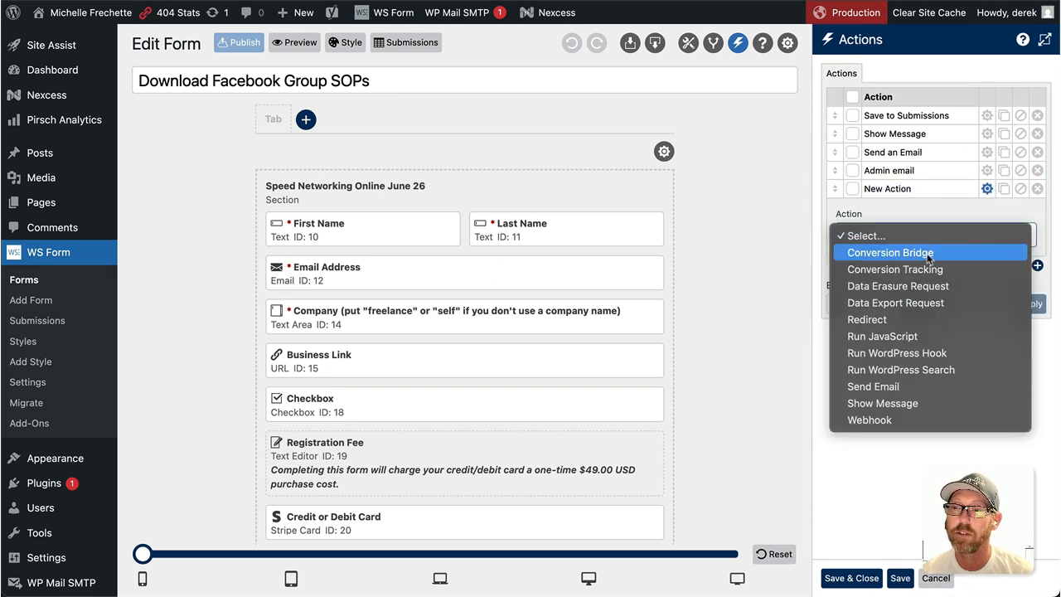
pyautogui.click(932, 253)
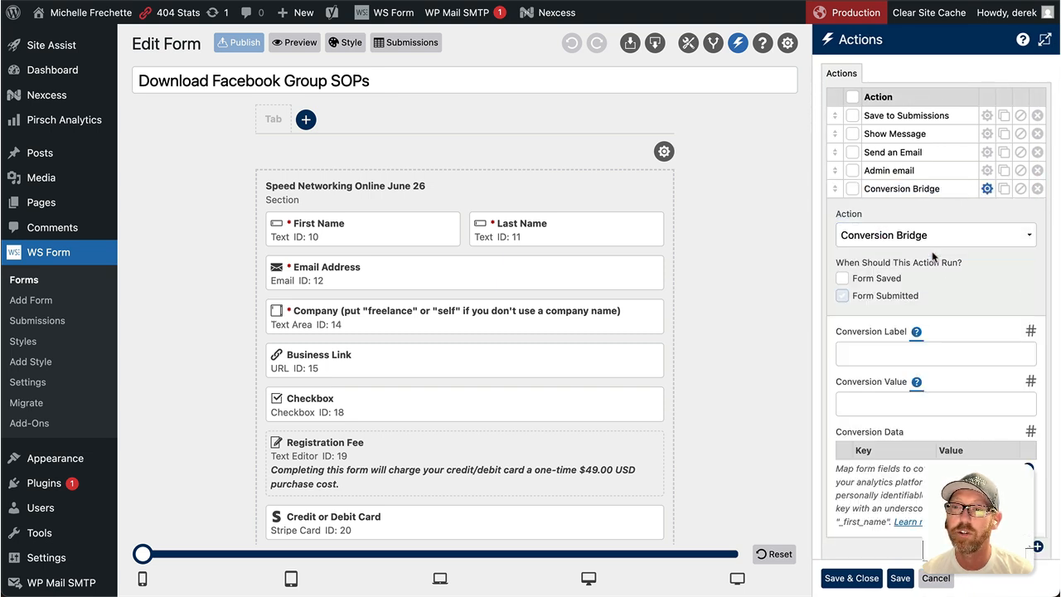
pyautogui.click(888, 355)
pyautogui.write('Download Facebook Group SOPs')
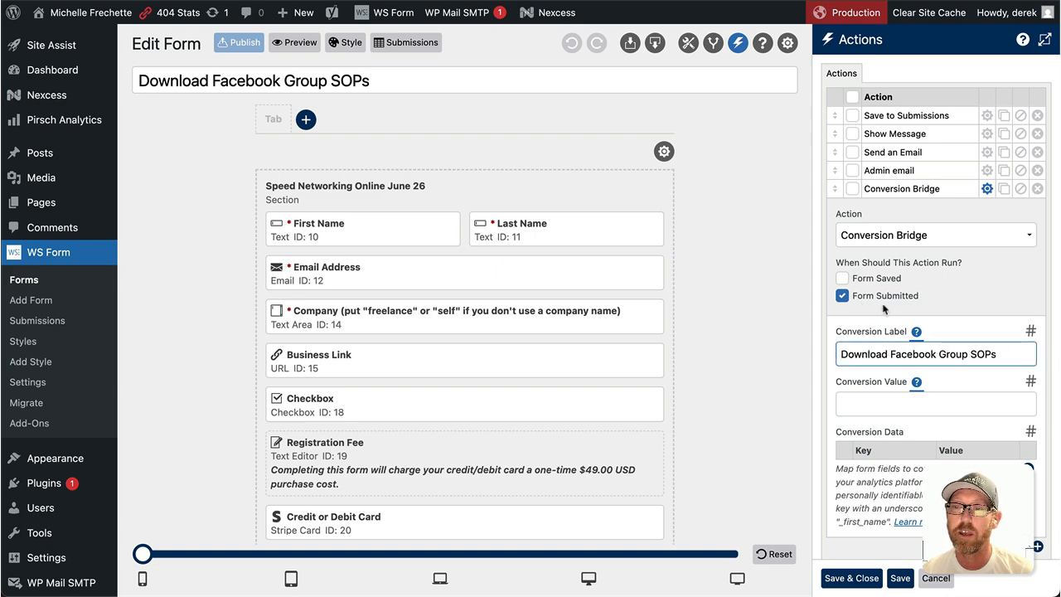
pyautogui.click(874, 577)
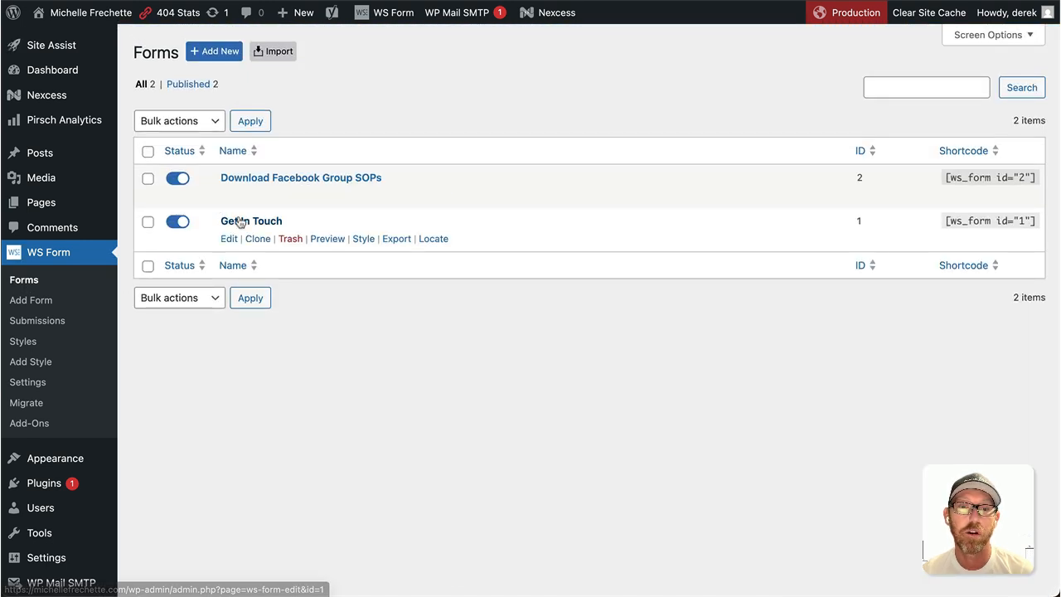
# - Add a Conversion Bridge action labelled 'Get In Touch' to the Get In Touch form and publish it
pyautogui.click(344, 209)
pyautogui.tripleClick(281, 84)
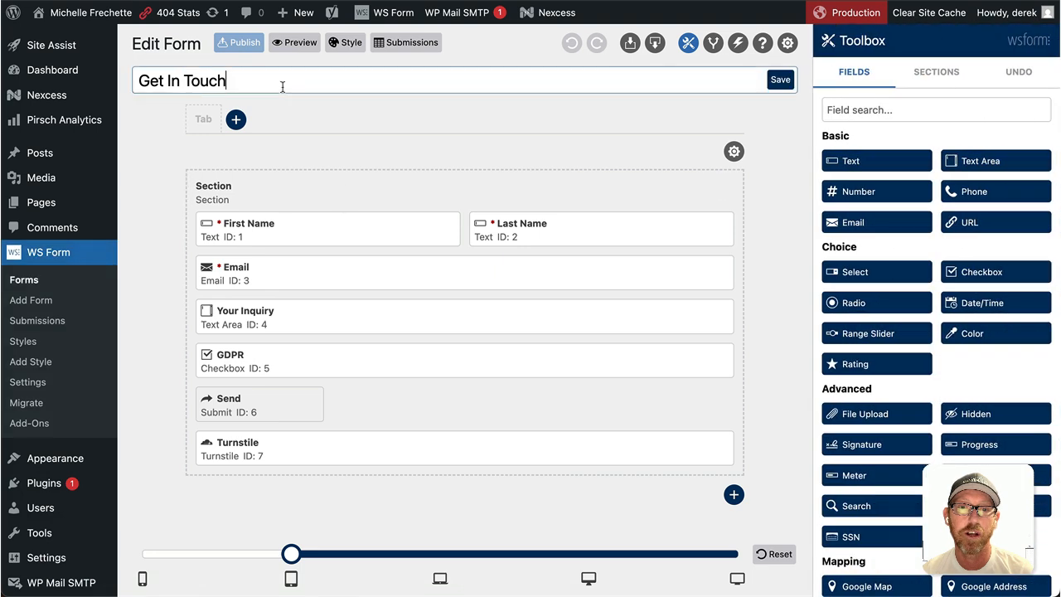
pyautogui.click(738, 46)
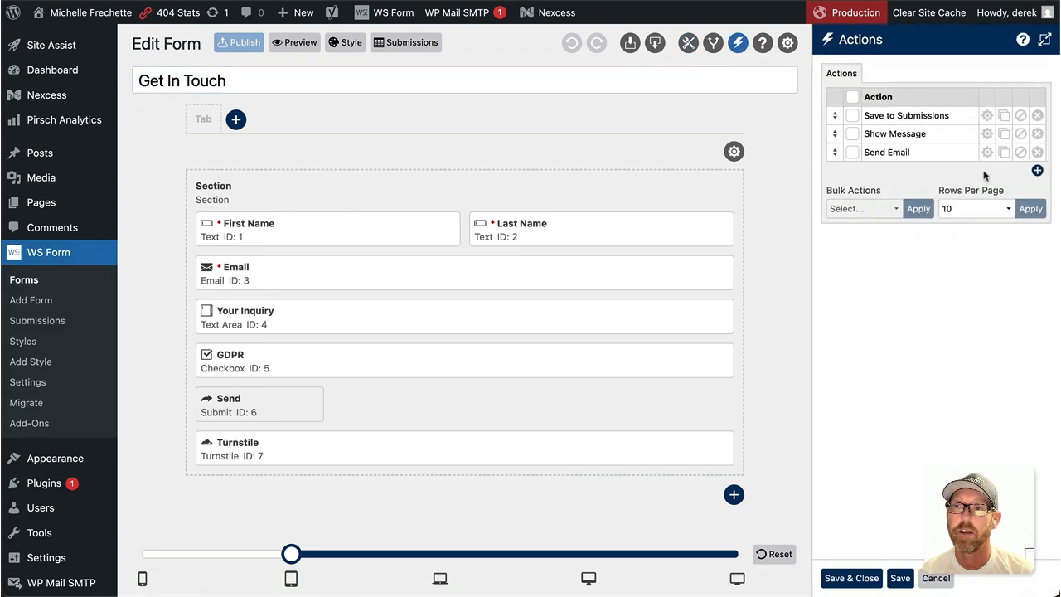
pyautogui.click(1037, 171)
pyautogui.click(887, 215)
pyautogui.click(887, 230)
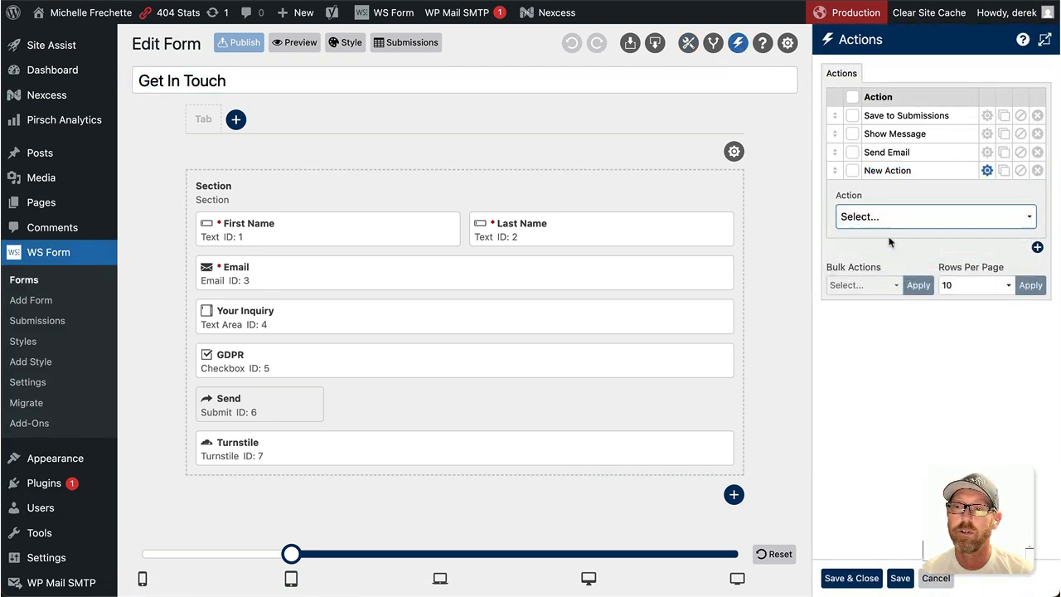
pyautogui.click(877, 333)
pyautogui.click(851, 577)
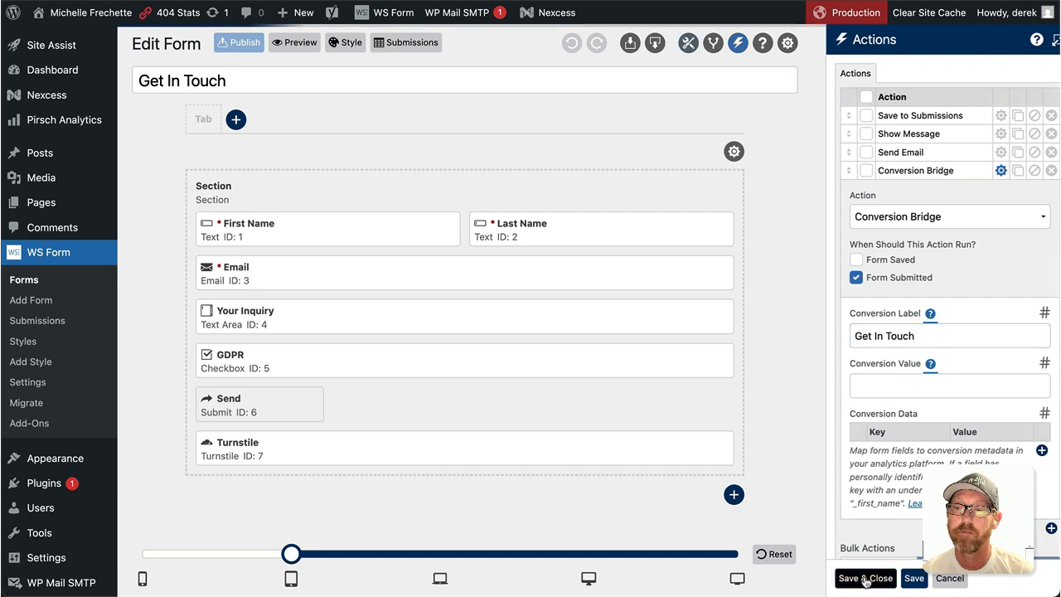
pyautogui.click(243, 45)
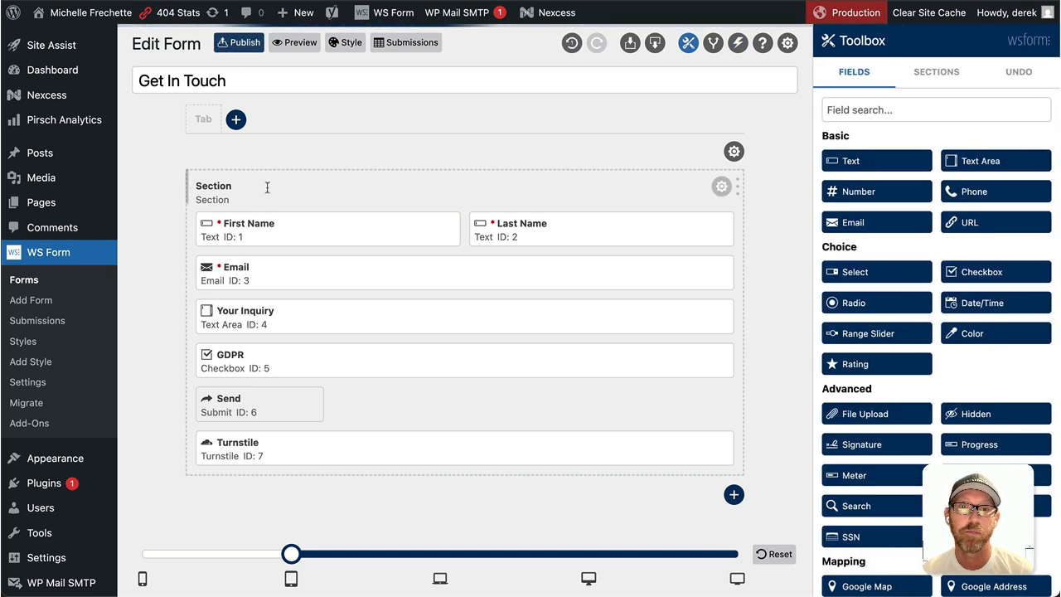
pyautogui.click(44, 281)
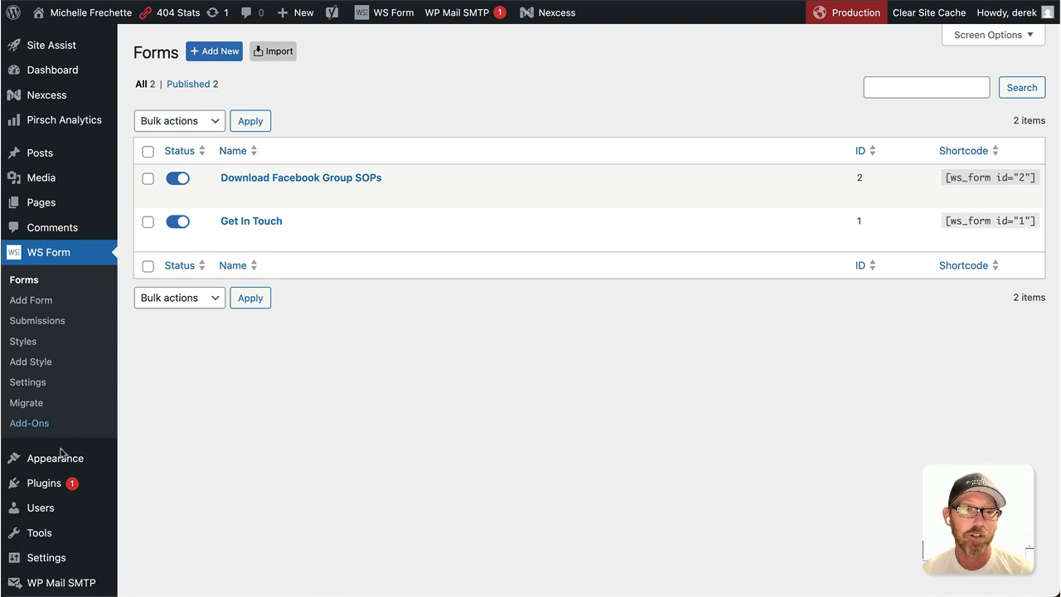
# - Open 'Home – Front Page' in the block editor and scroll into its intro section
pyautogui.click(377, 186)
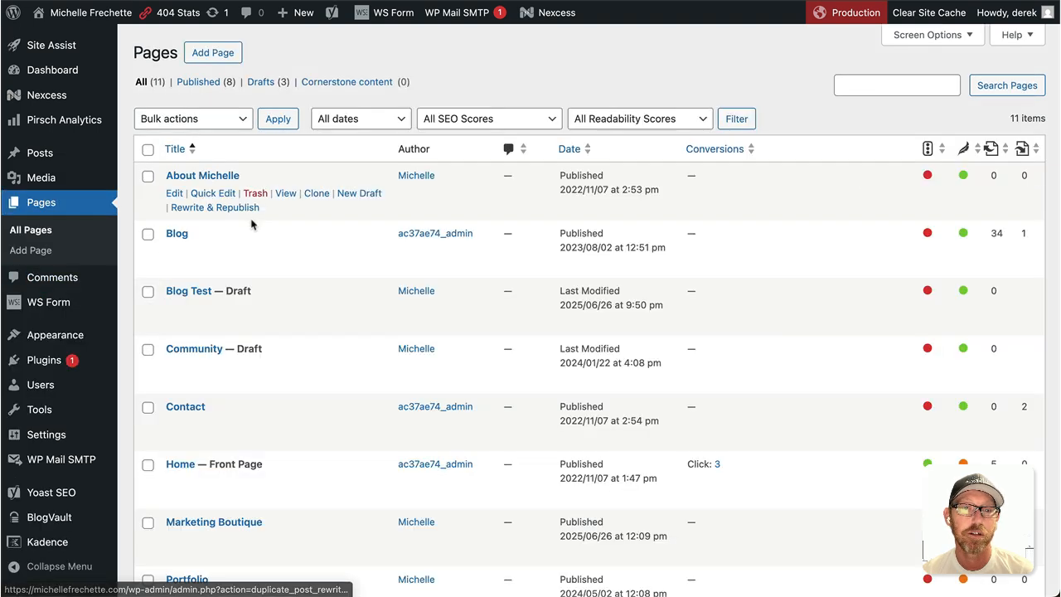
pyautogui.scroll(-3, 249, 266)
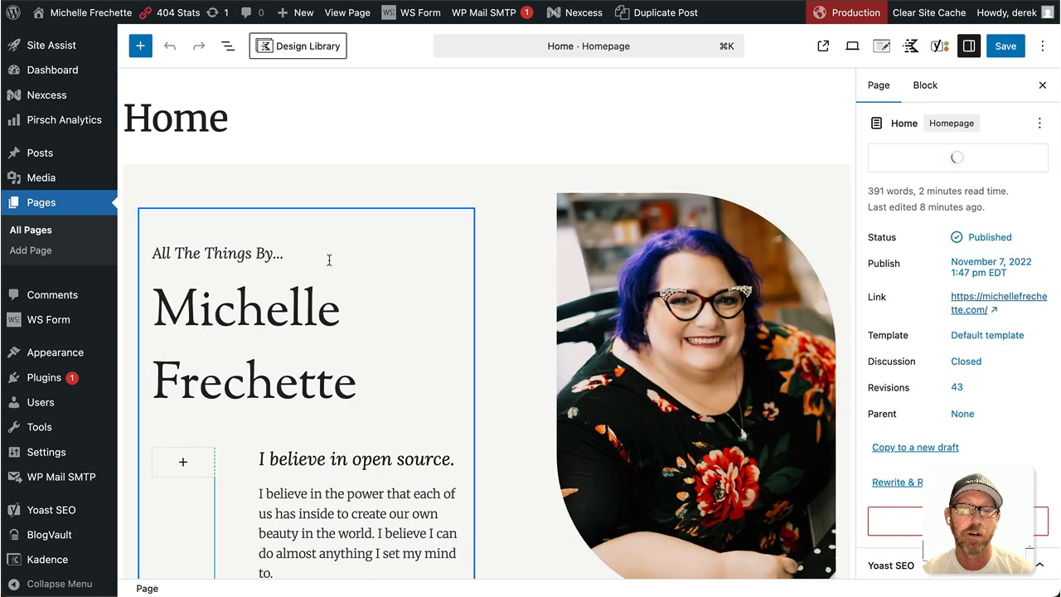
# - Turn on conversion tracking for the Get In Touch button, labelled 'Homepage Banner Button', and save
pyautogui.scroll(-5, 330, 261)
pyautogui.scroll(-2, 330, 261)
pyautogui.click(343, 384)
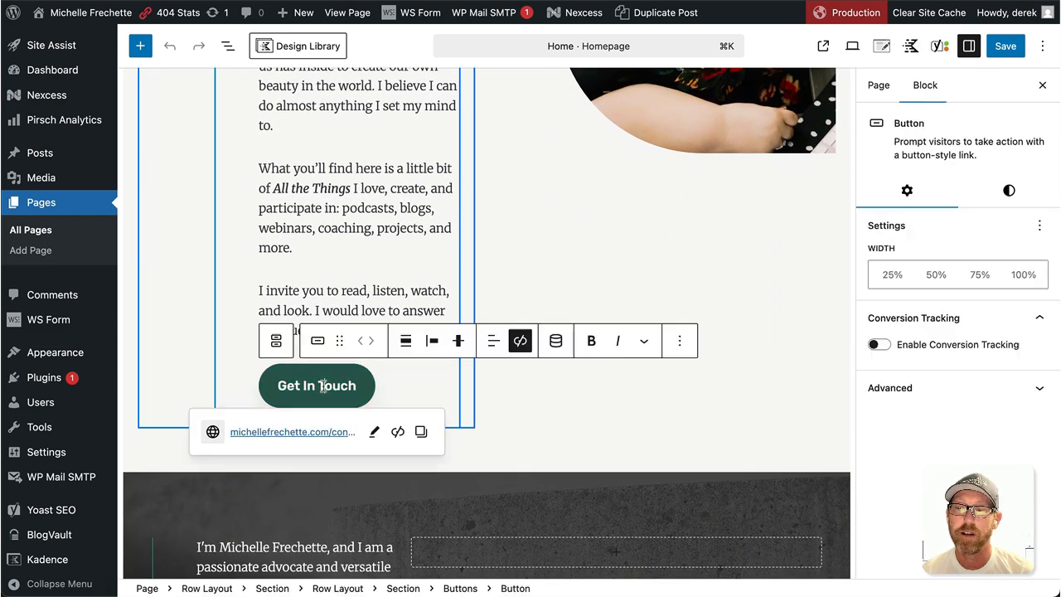
pyautogui.click(878, 345)
pyautogui.click(913, 392)
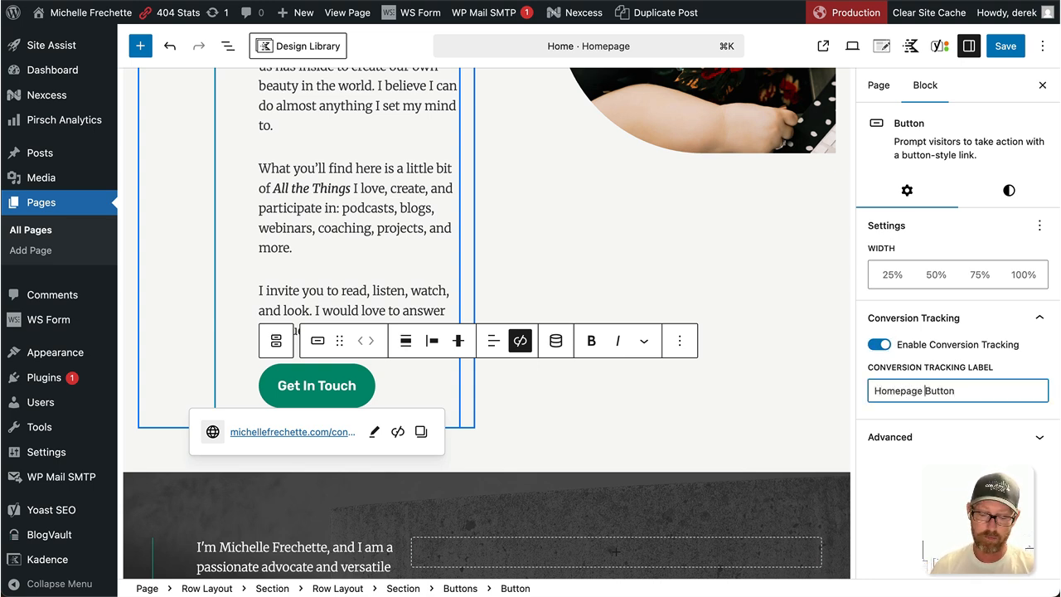
pyautogui.write('Banner.')
pyautogui.press('BackSpace')
pyautogui.press('BackSpace')
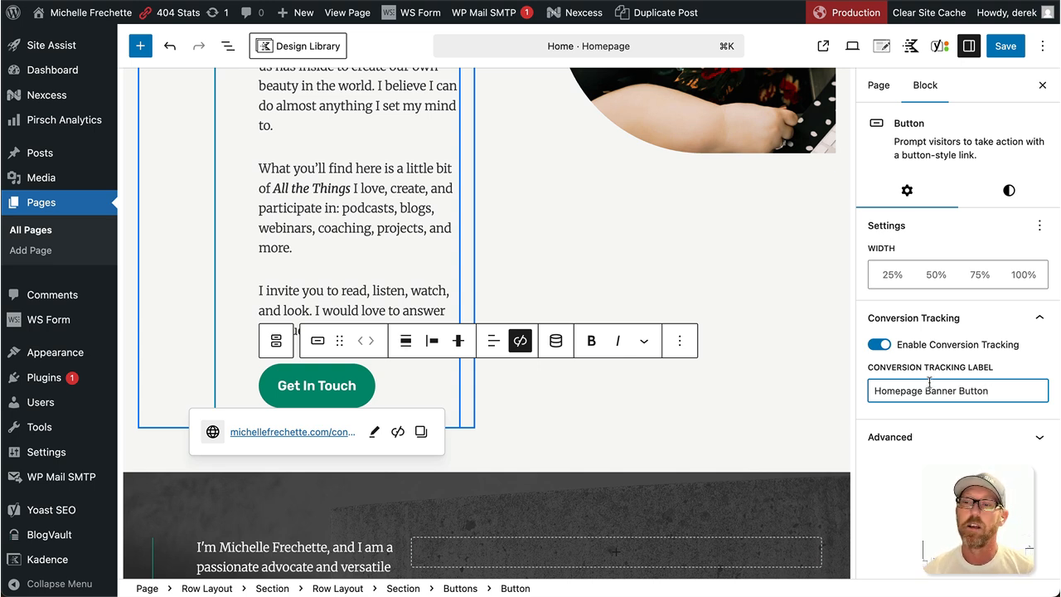
pyautogui.click(1008, 52)
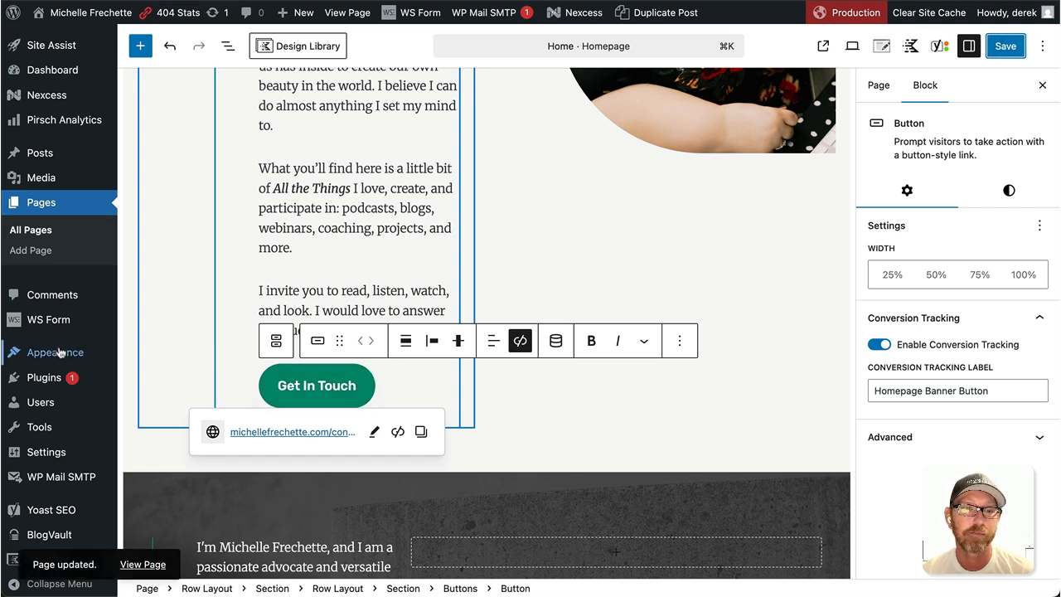
pyautogui.moveTo(55, 352)
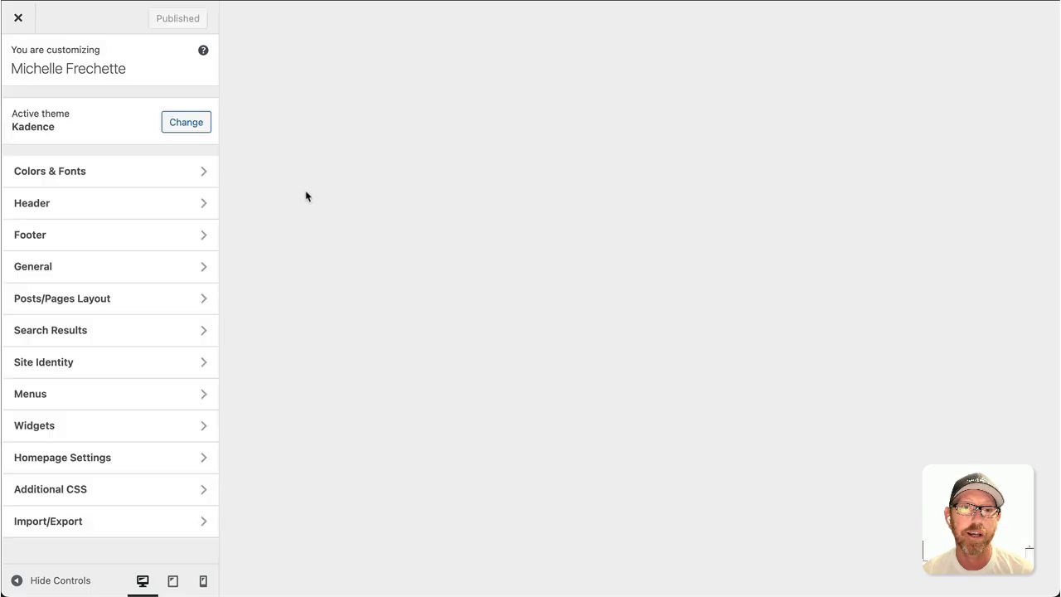
# - Open the Kadence Header Button panel showing the Get in Touch label and contact URL
pyautogui.click(121, 209)
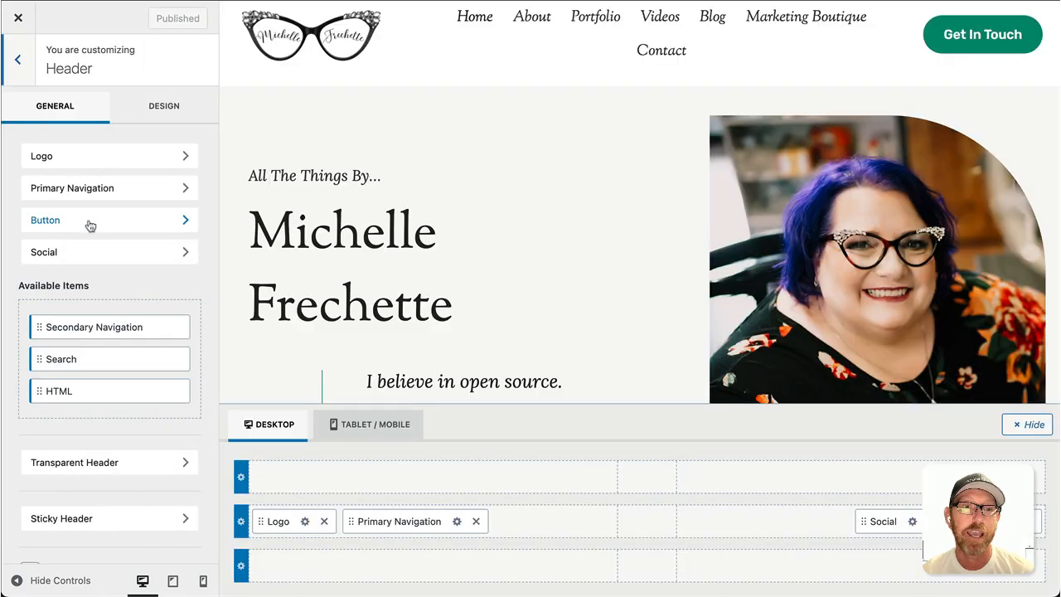
pyautogui.click(90, 227)
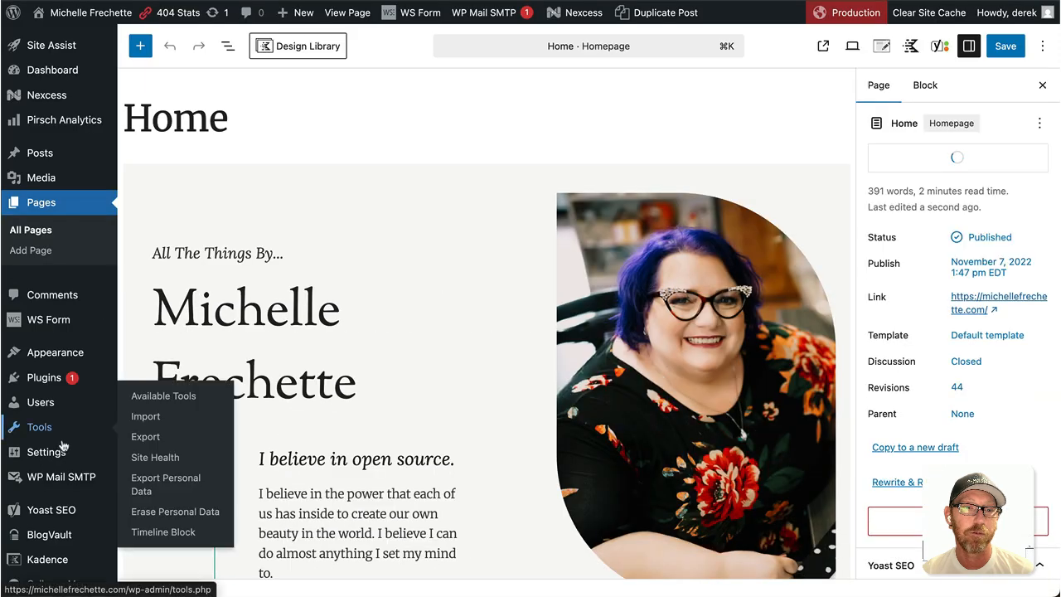
# - Add a Click-type custom event in Conversion Bridge's Custom Events, ready for its CSS selector
pyautogui.moveTo(66, 452)
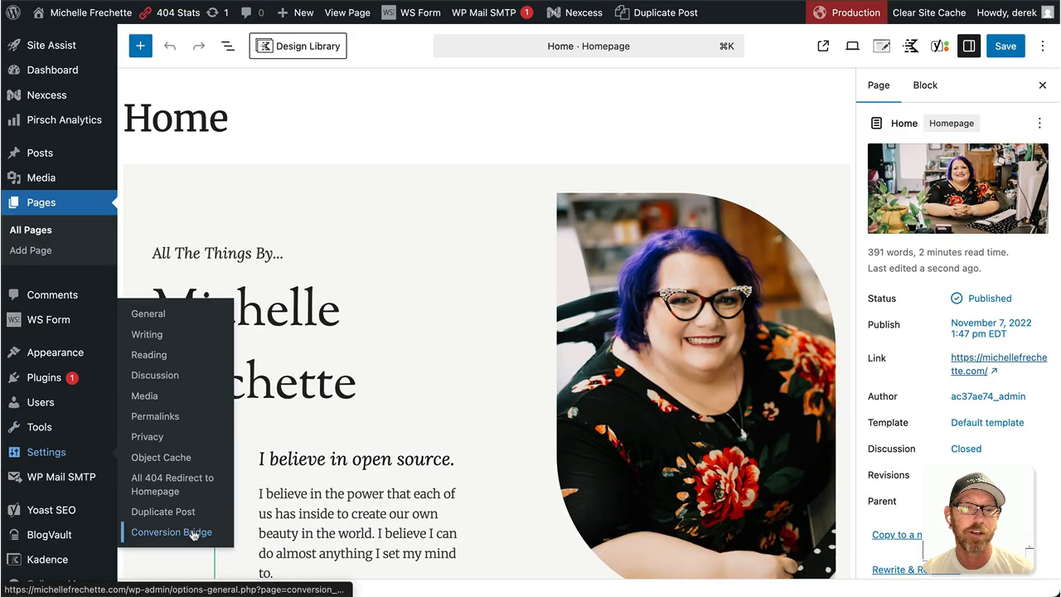
pyautogui.click(192, 532)
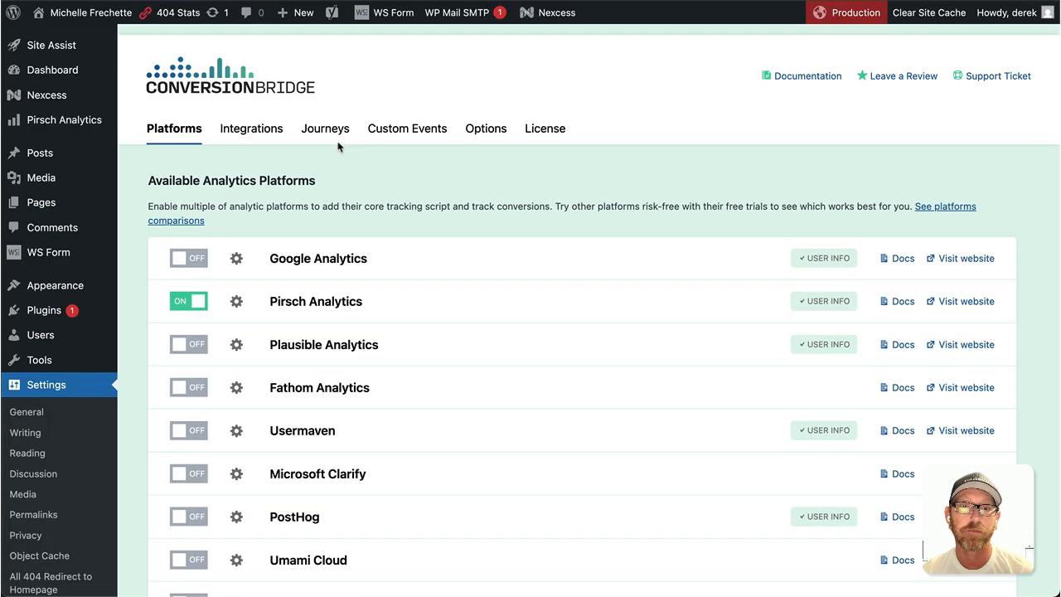
pyautogui.click(403, 136)
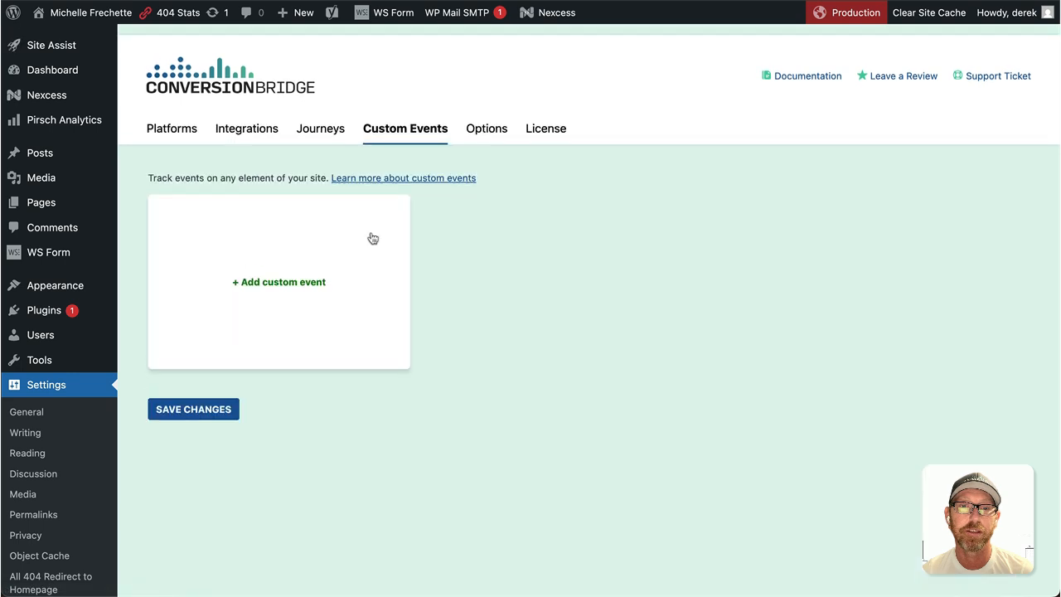
pyautogui.click(285, 282)
pyautogui.click(212, 246)
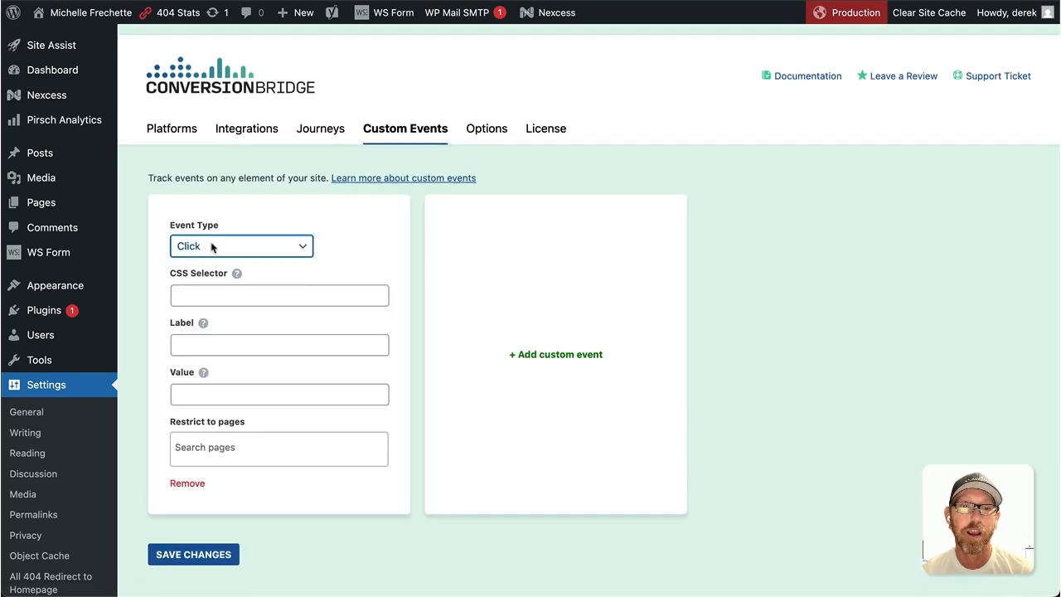
pyautogui.click(222, 216)
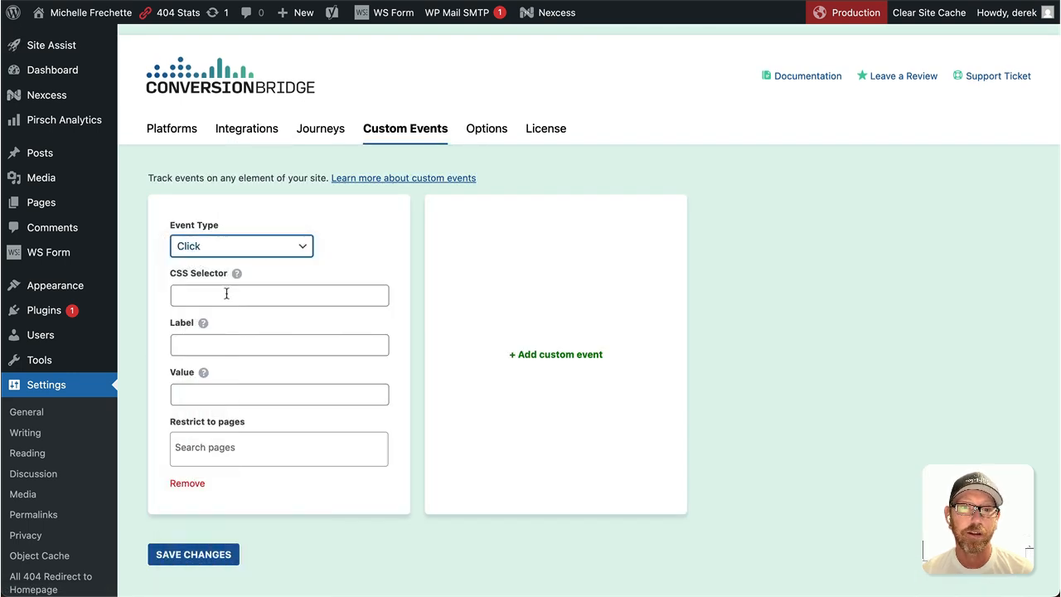
pyautogui.click(228, 295)
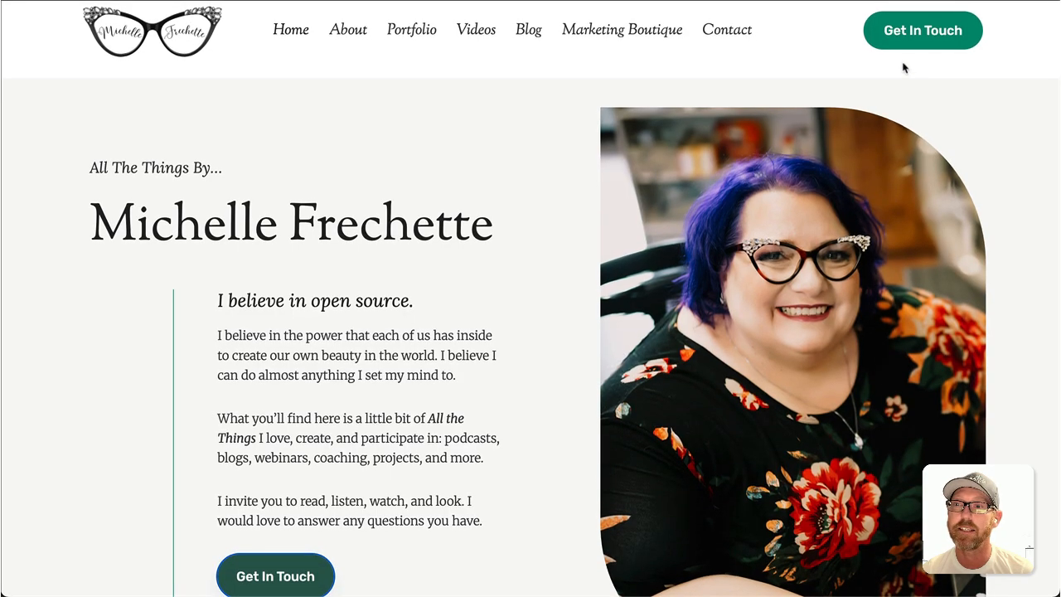
# - Inspect the header Get In Touch button to find its header-button class inside div#main-header
pyautogui.rightClick(910, 43)
pyautogui.click(936, 167)
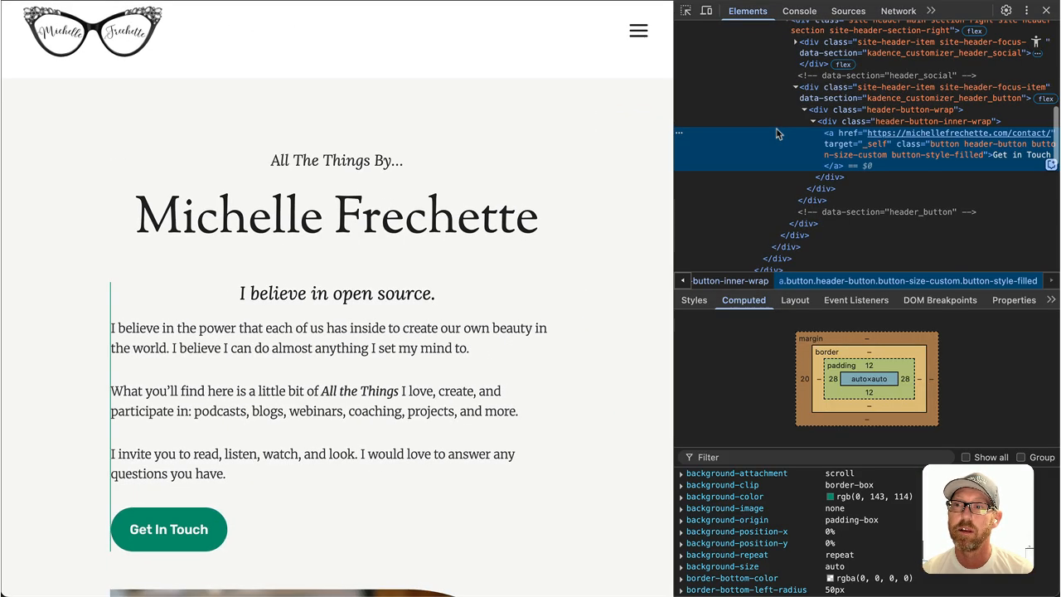
pyautogui.doubleClick(976, 150)
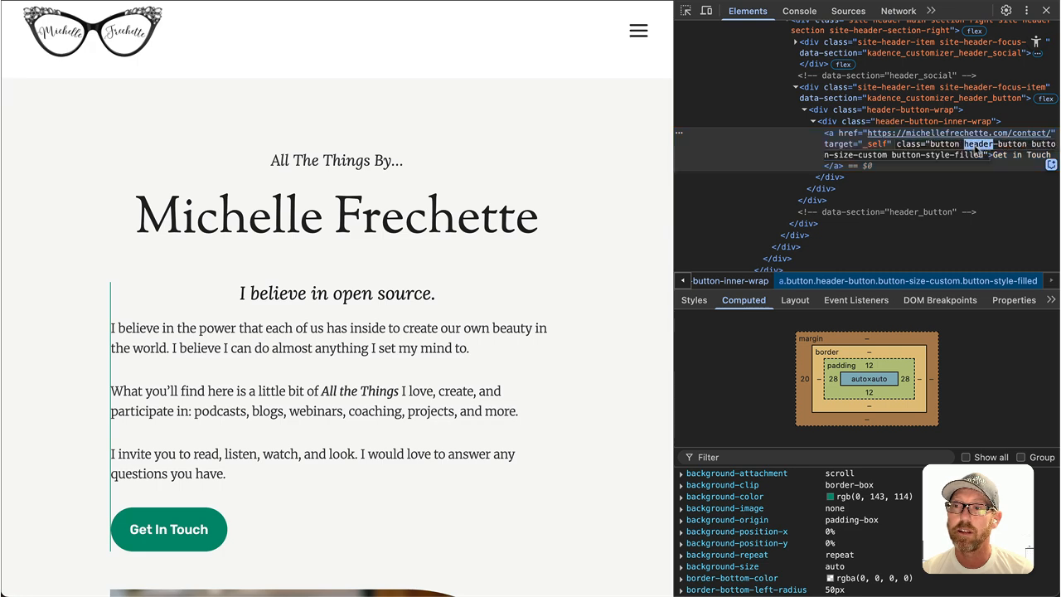
pyautogui.doubleClick(978, 149)
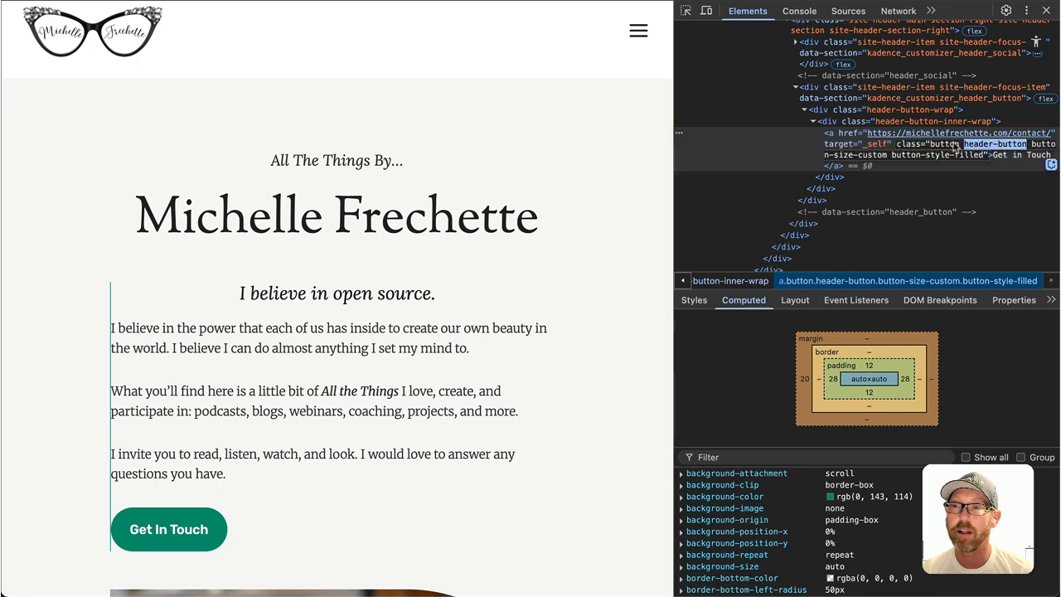
pyautogui.scroll(5, 911, 149)
pyautogui.click(789, 49)
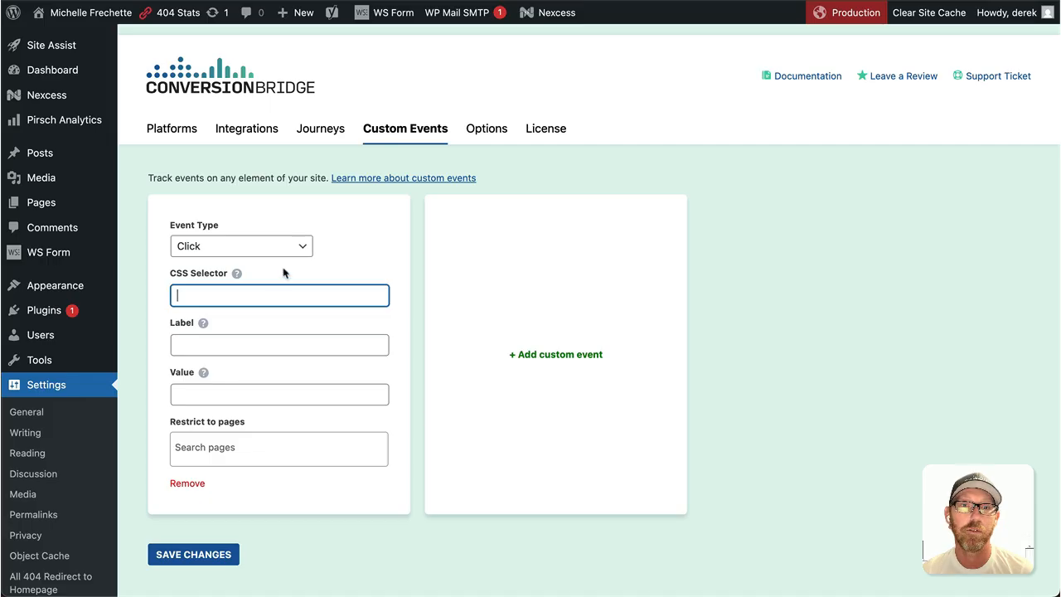
# - Give the Click event the selector #main-header .header-button and label Header Button, then save
pyautogui.write('#main-header .header-button')
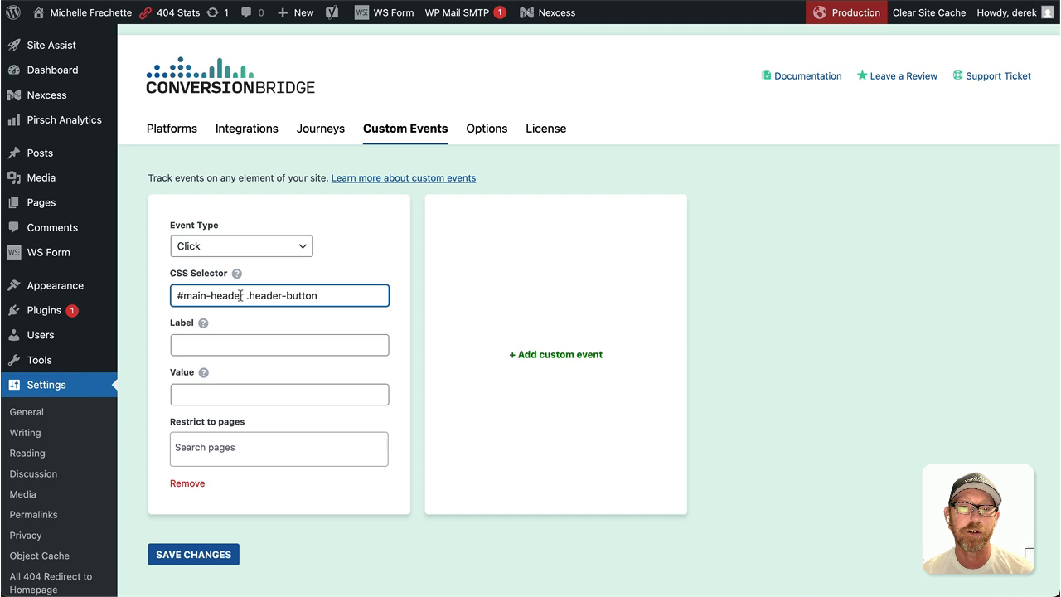
pyautogui.click(240, 340)
pyautogui.write('Header Button')
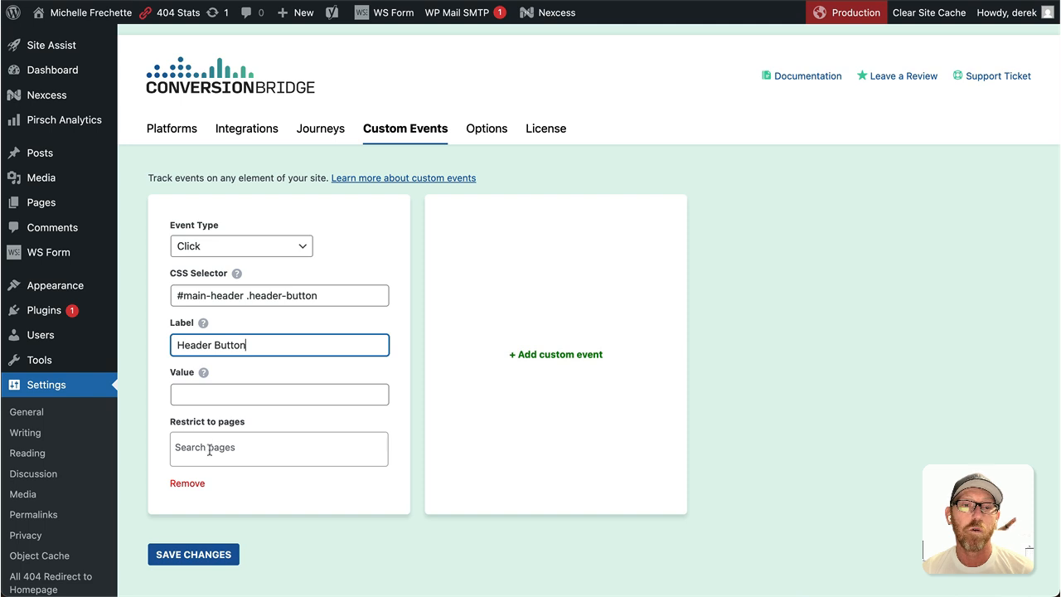
pyautogui.click(219, 554)
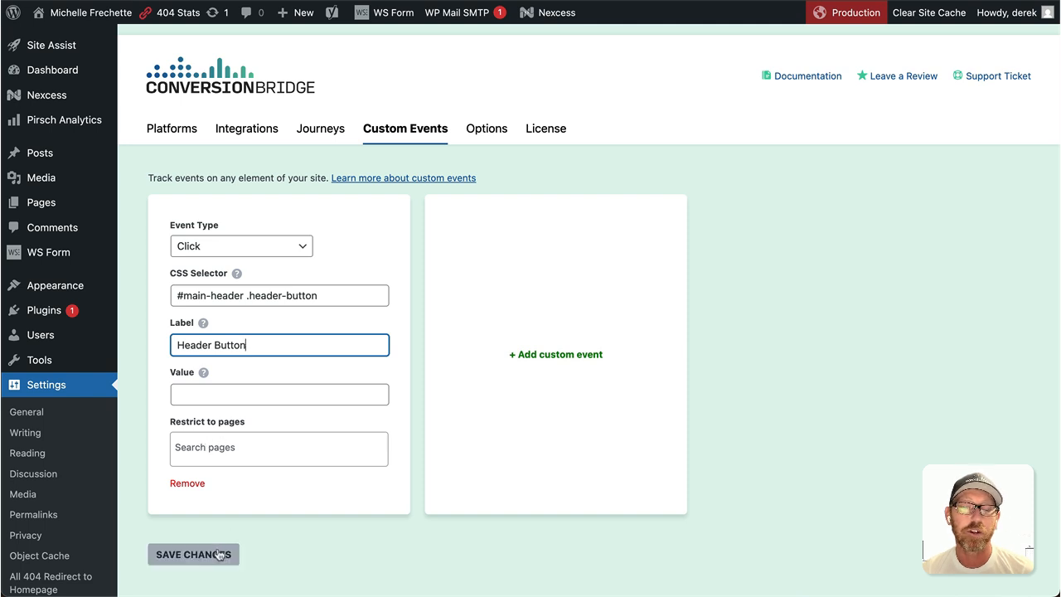